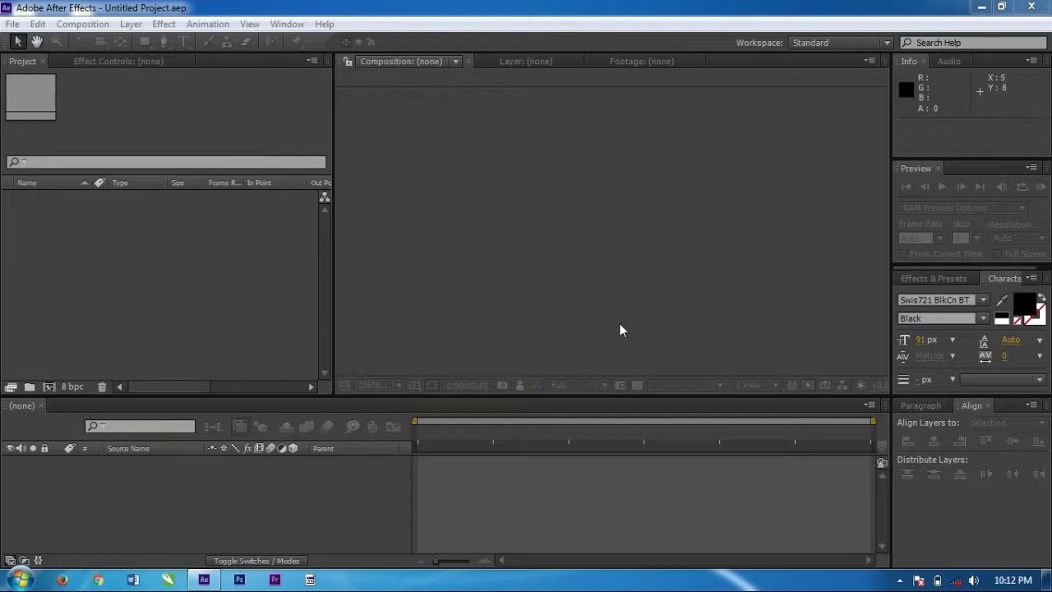
Create Comp 1 with the HDTV 1080 29.97 preset: 1920x1080, 29.97 fps, 30 seconds long
click(75, 325)
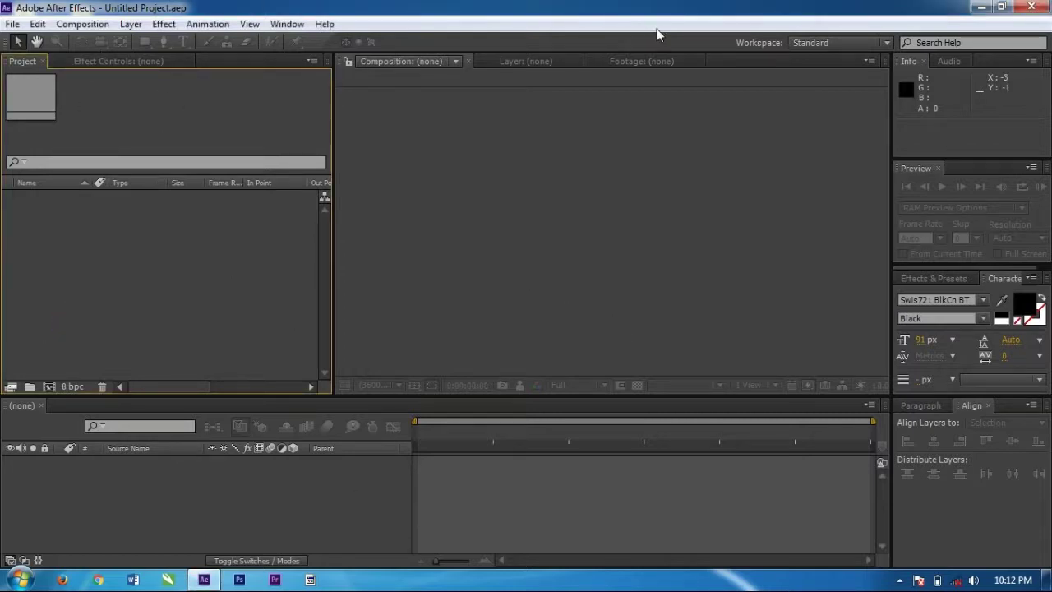
right_click(114, 293)
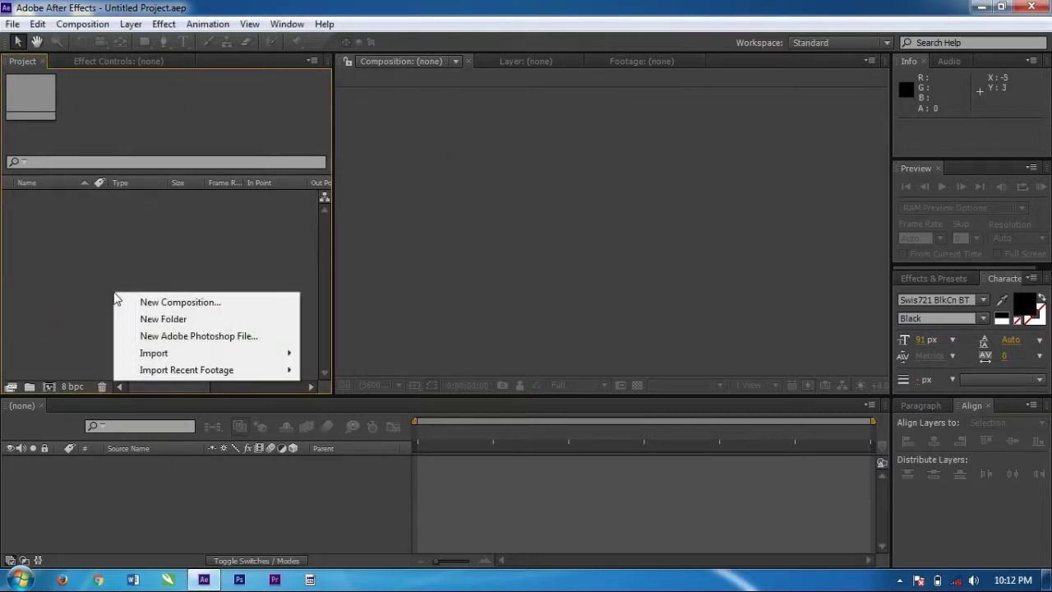
click(116, 258)
click(148, 254)
right_click(167, 239)
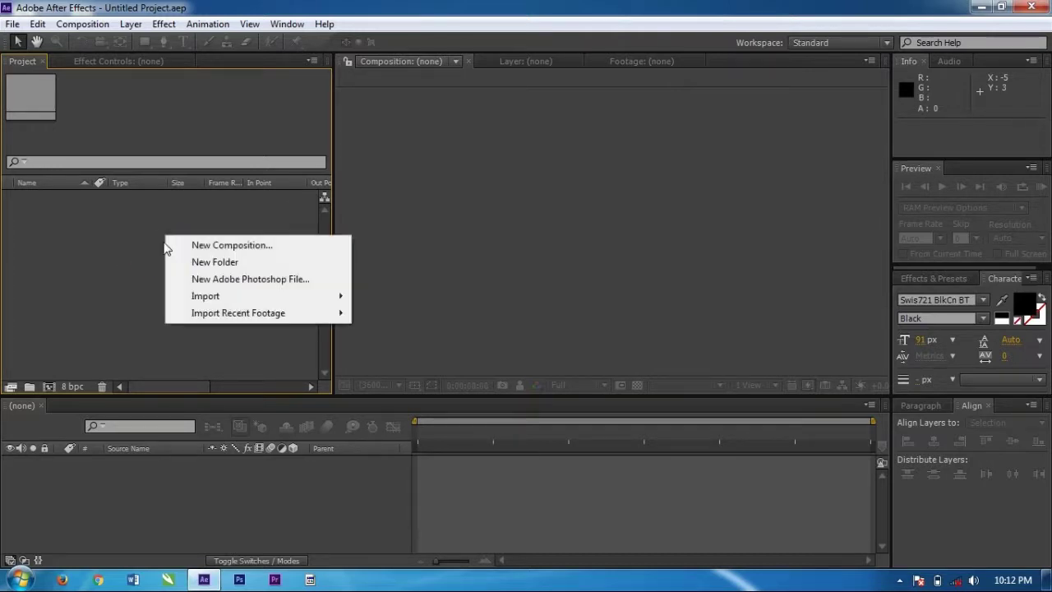
click(222, 247)
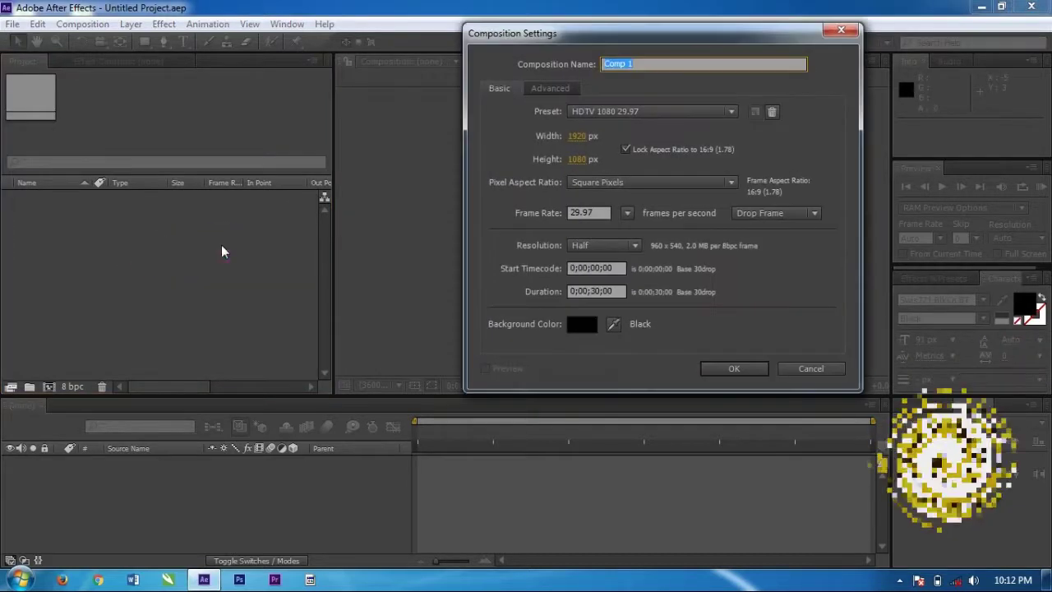
click(809, 370)
click(48, 386)
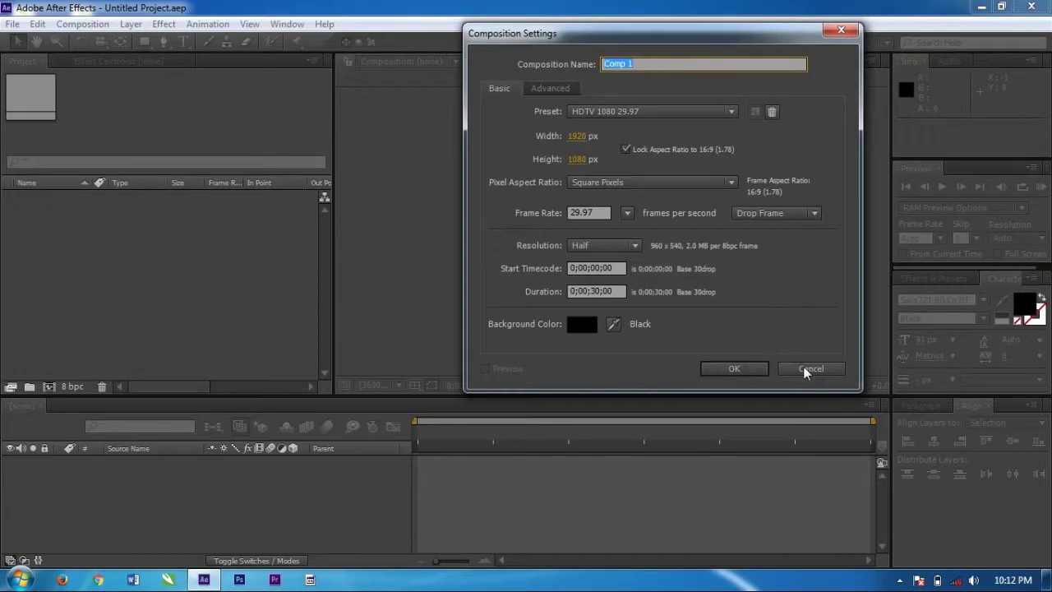
click(805, 369)
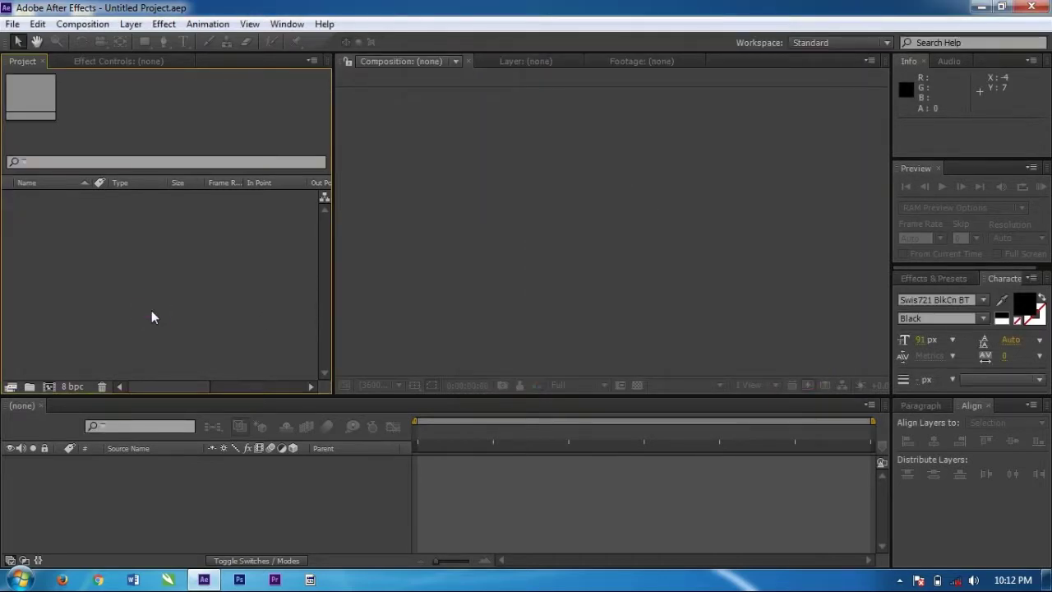
key(ctrl+n)
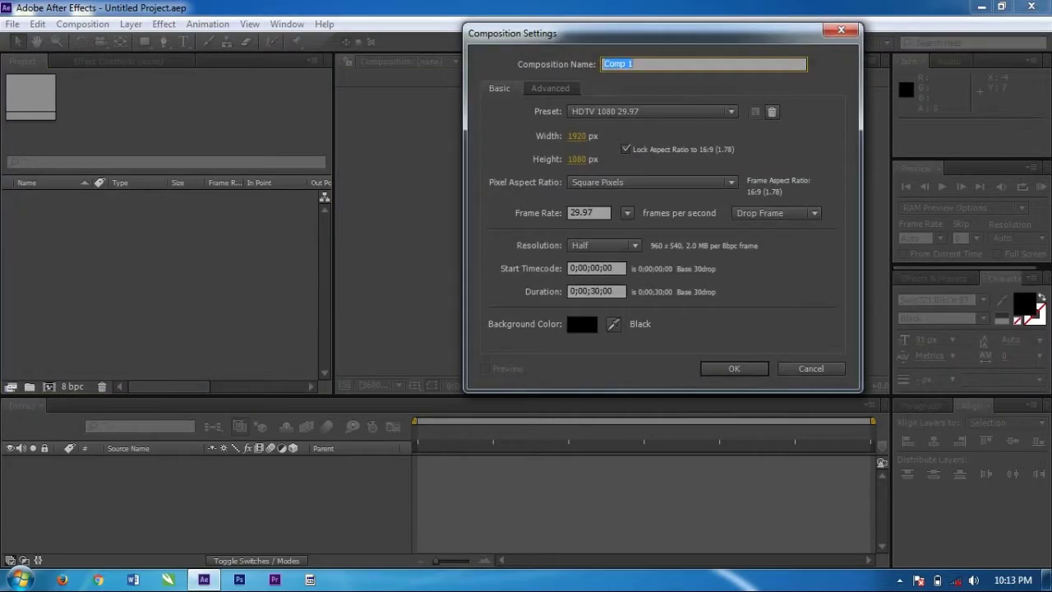
click(738, 369)
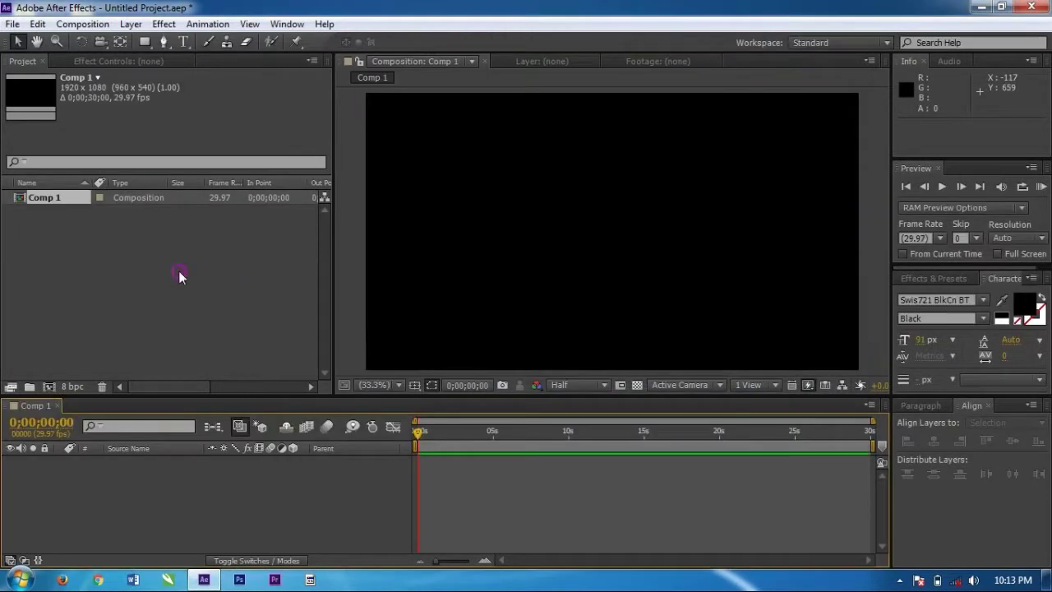
Bring up the import browser, browse to the Desktop, then close it without importing anything
click(180, 272)
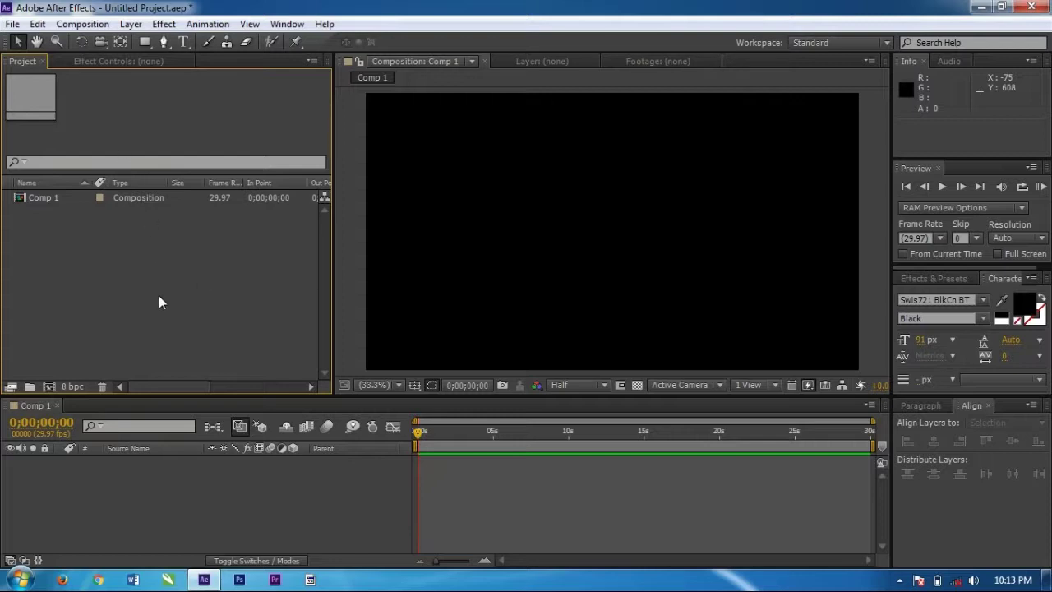
double_click(119, 282)
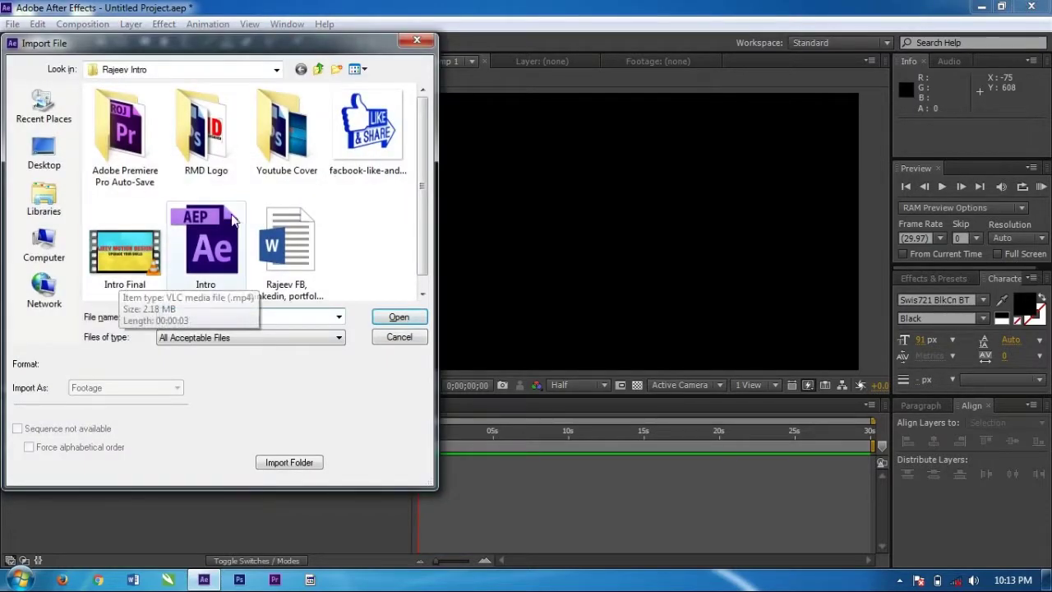
double_click(130, 271)
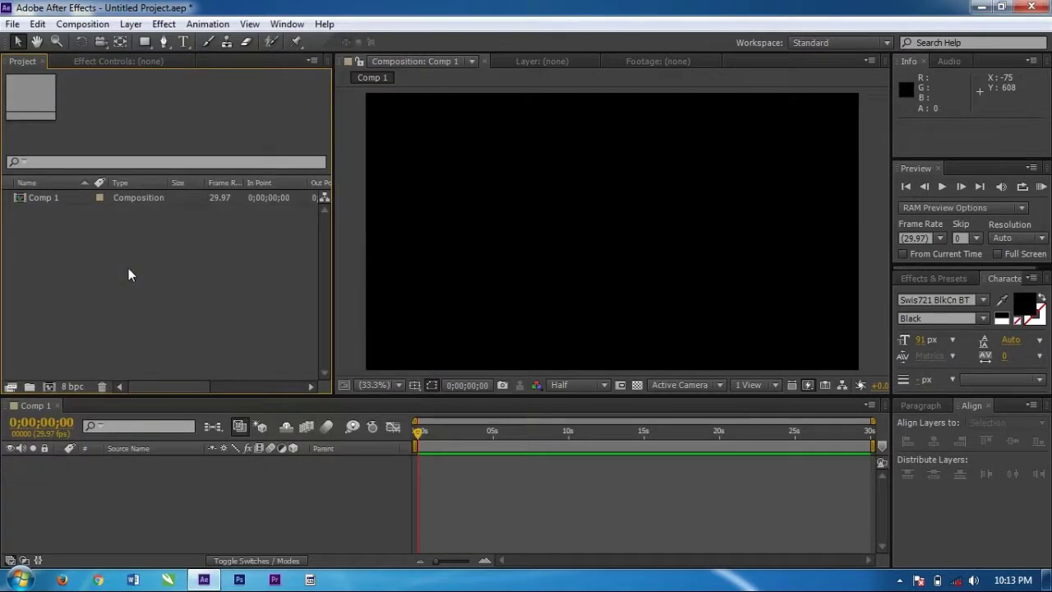
double_click(136, 280)
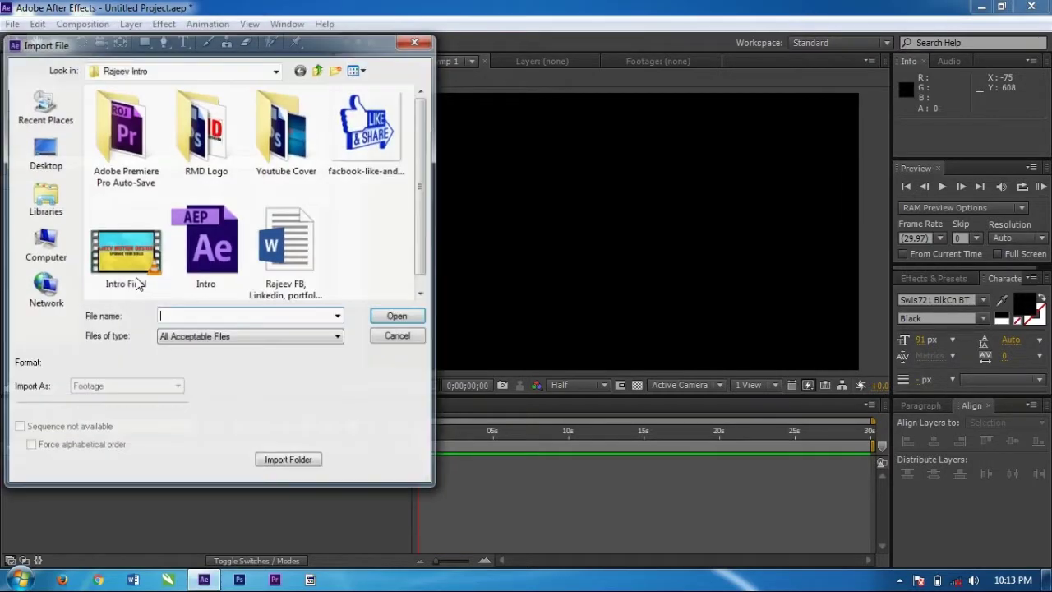
click(44, 145)
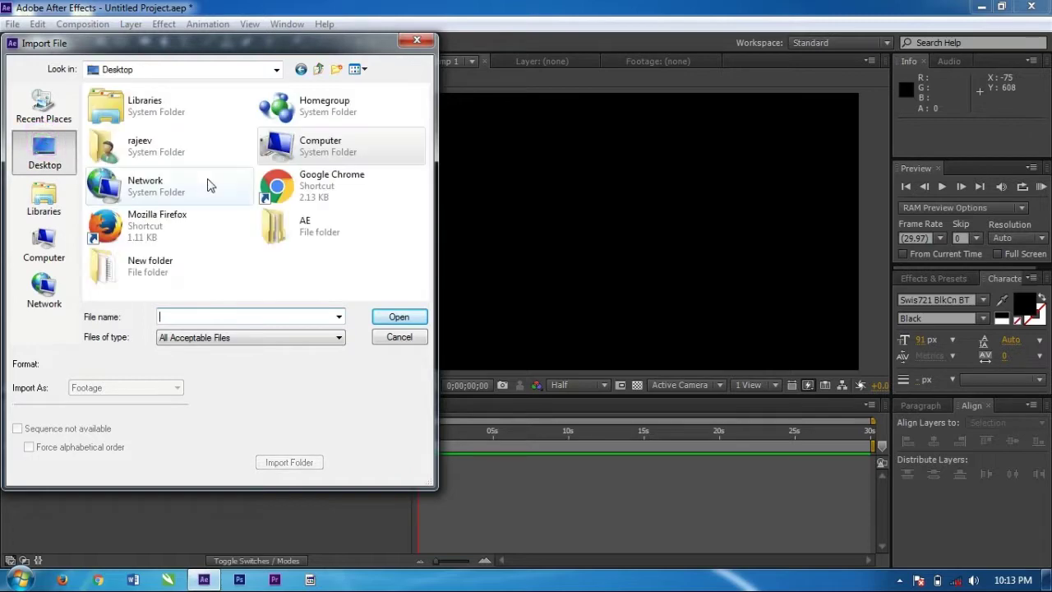
click(394, 346)
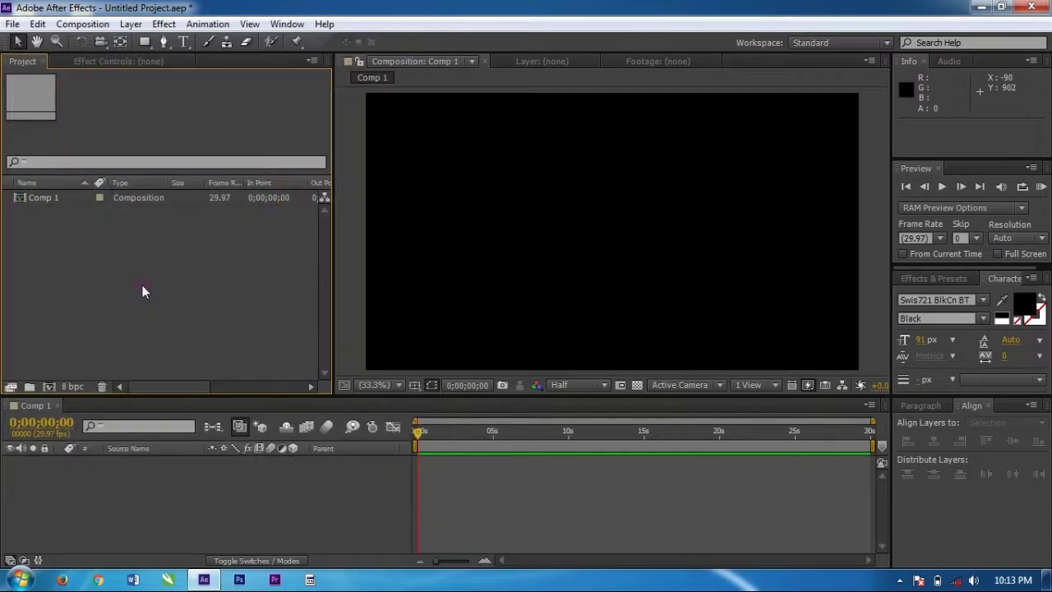
click(141, 284)
click(71, 257)
Import all ten pictures from Desktop > AE > Images into the project
double_click(98, 265)
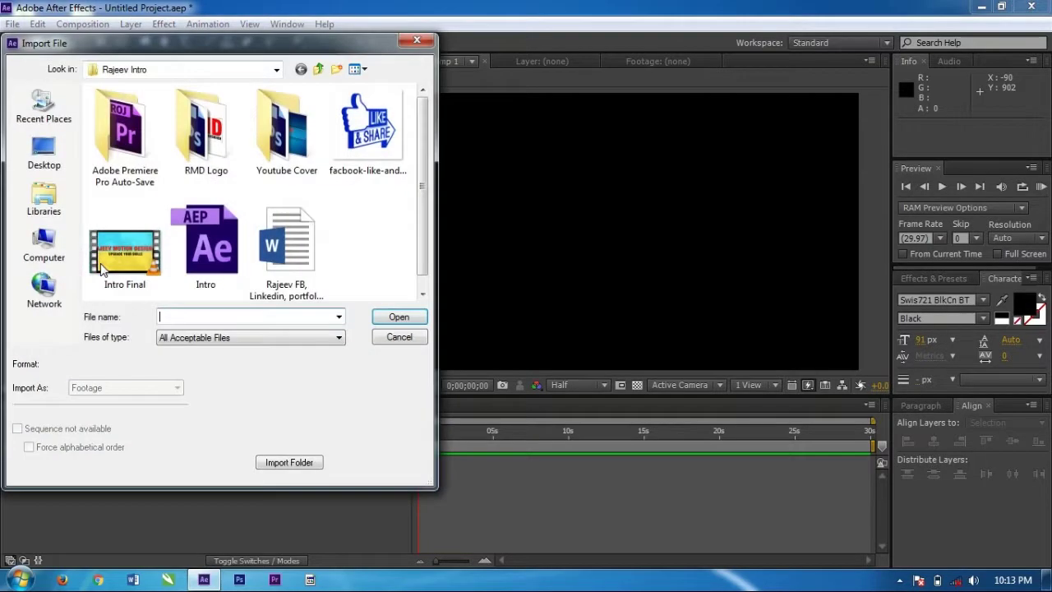
click(44, 148)
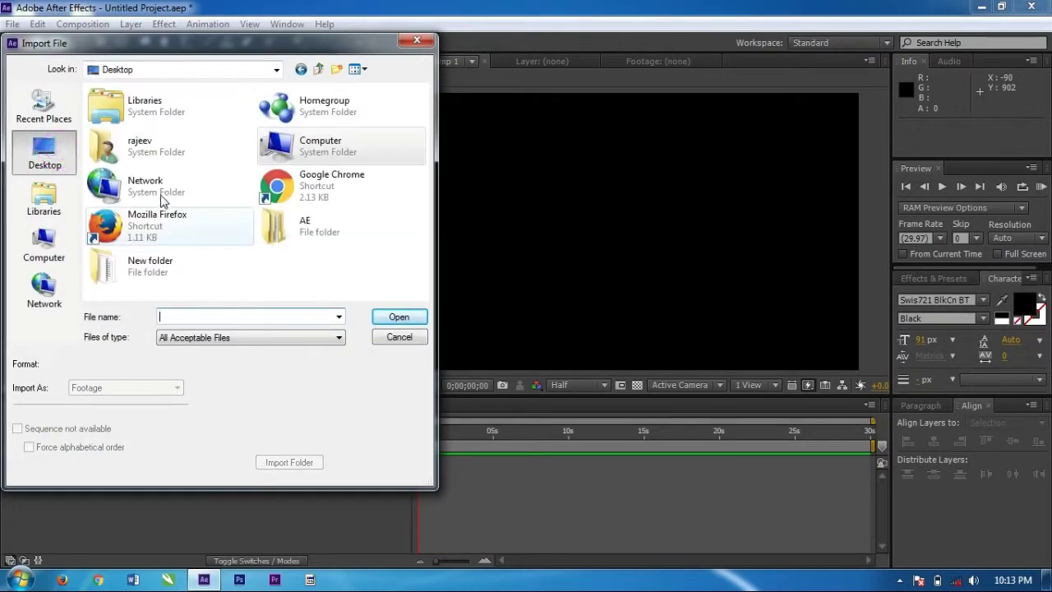
double_click(288, 228)
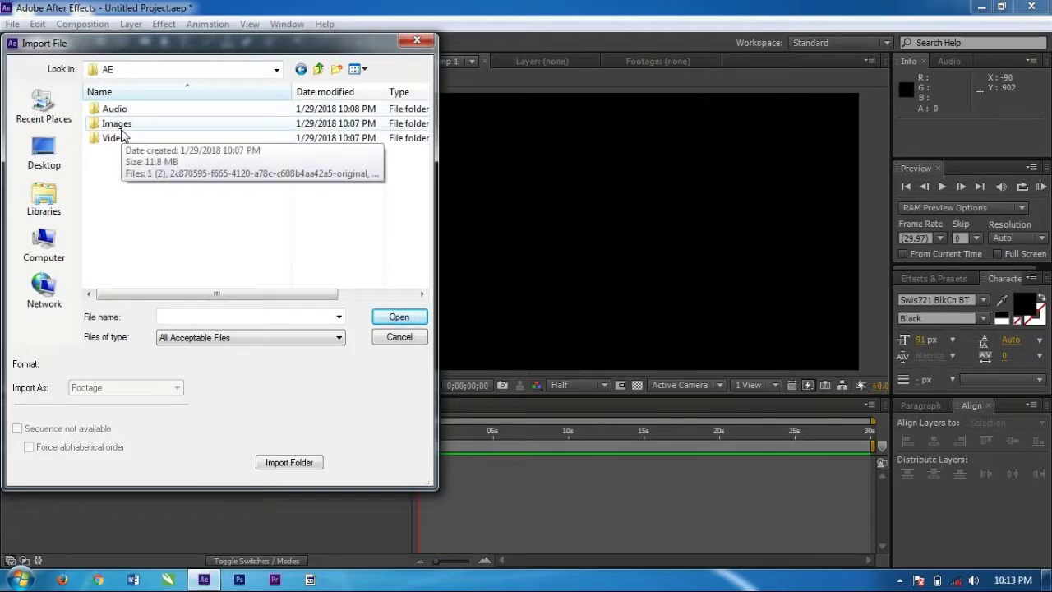
double_click(120, 129)
drag(123, 43, 242, 35)
click(240, 142)
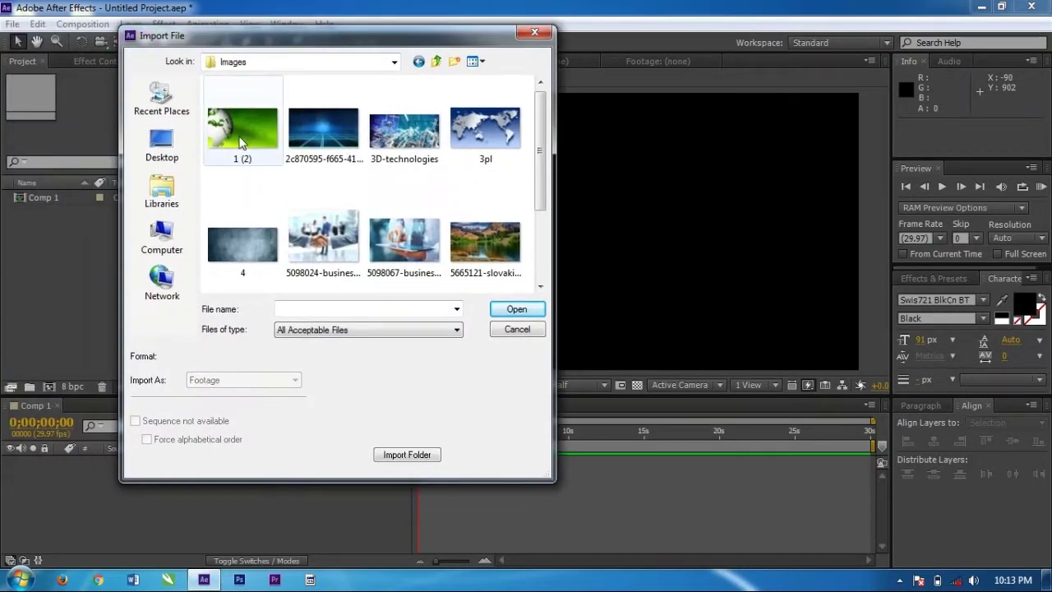
key(ctrl+a)
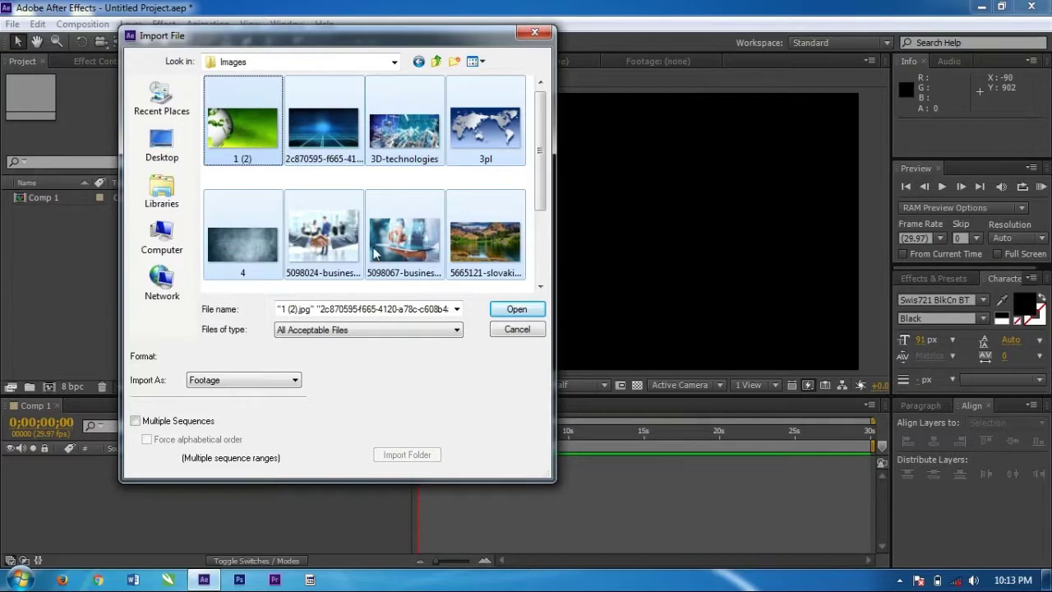
click(500, 313)
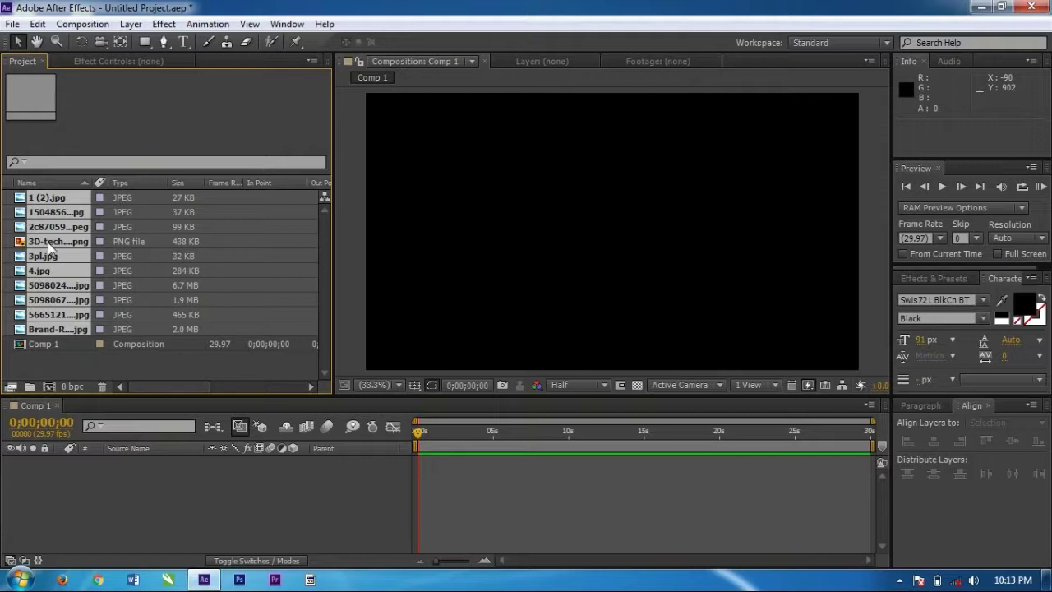
Undo the picture import so Comp 1 is the only project item
click(92, 367)
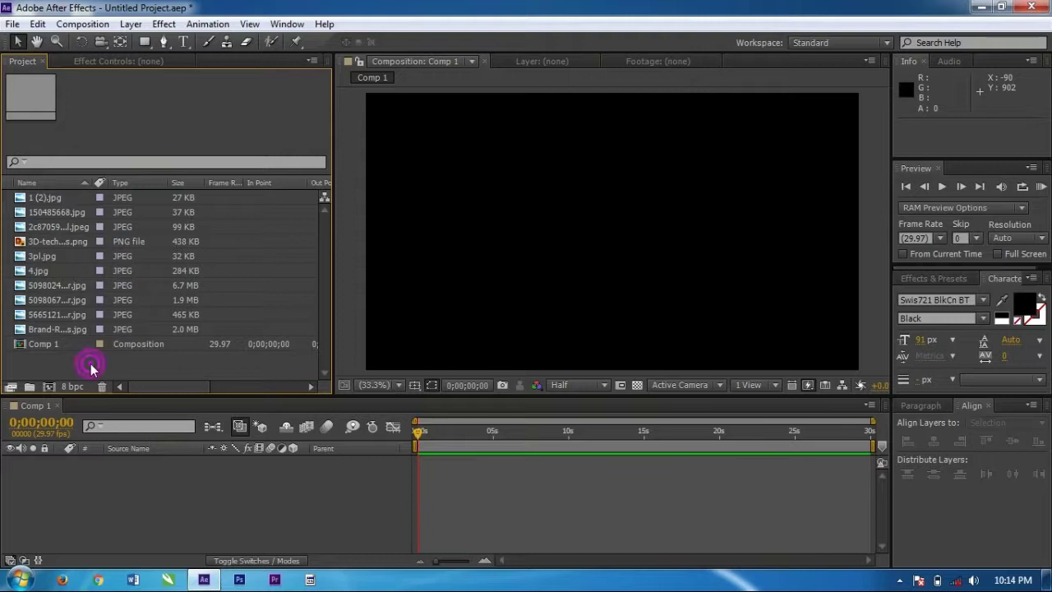
key(ctrl+z)
click(62, 299)
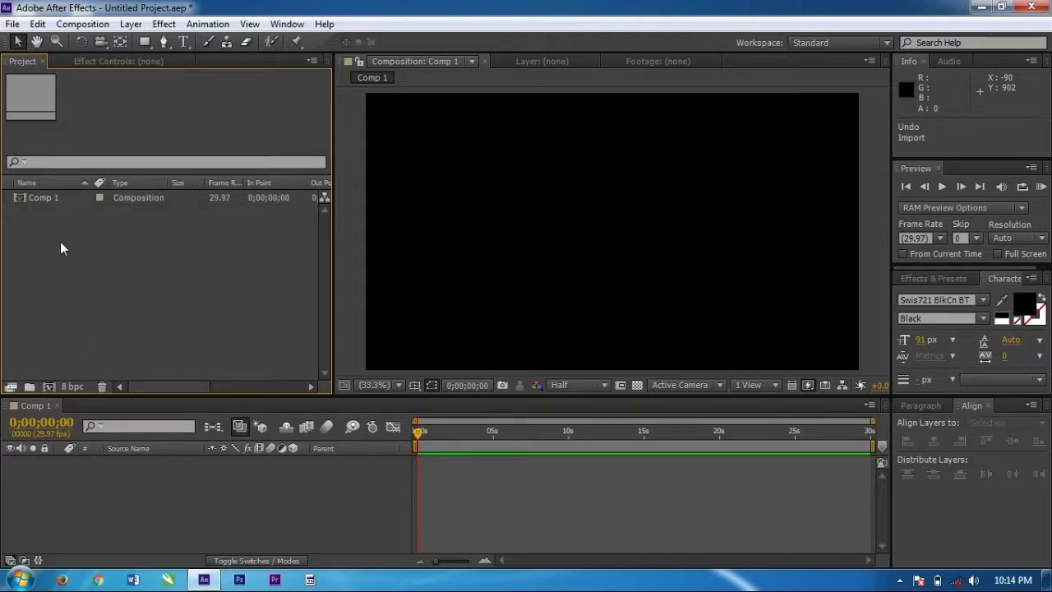
Add a new project folder named Images
click(30, 388)
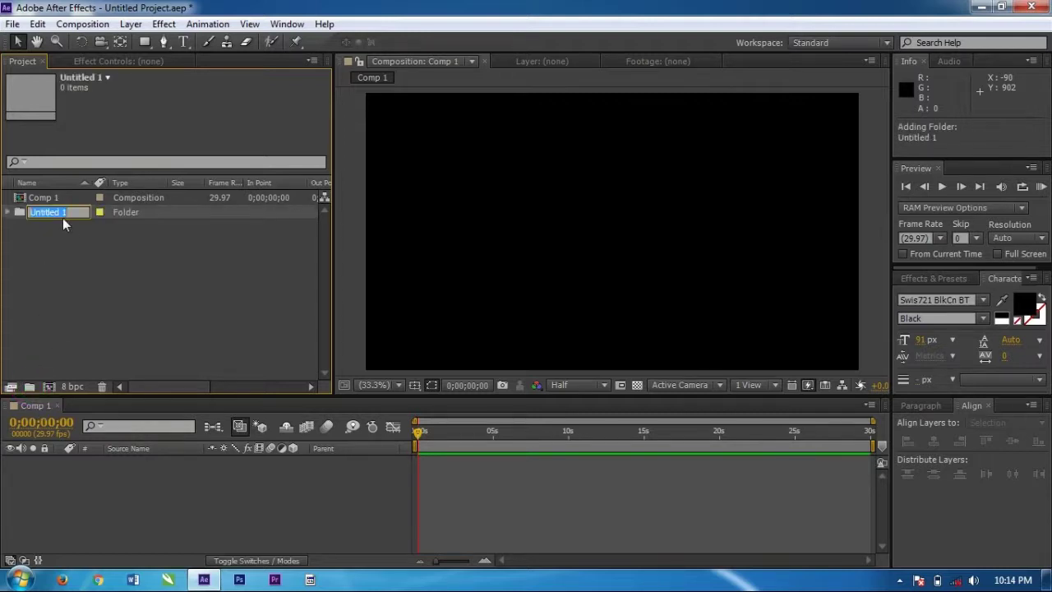
text(Im)
key(Return)
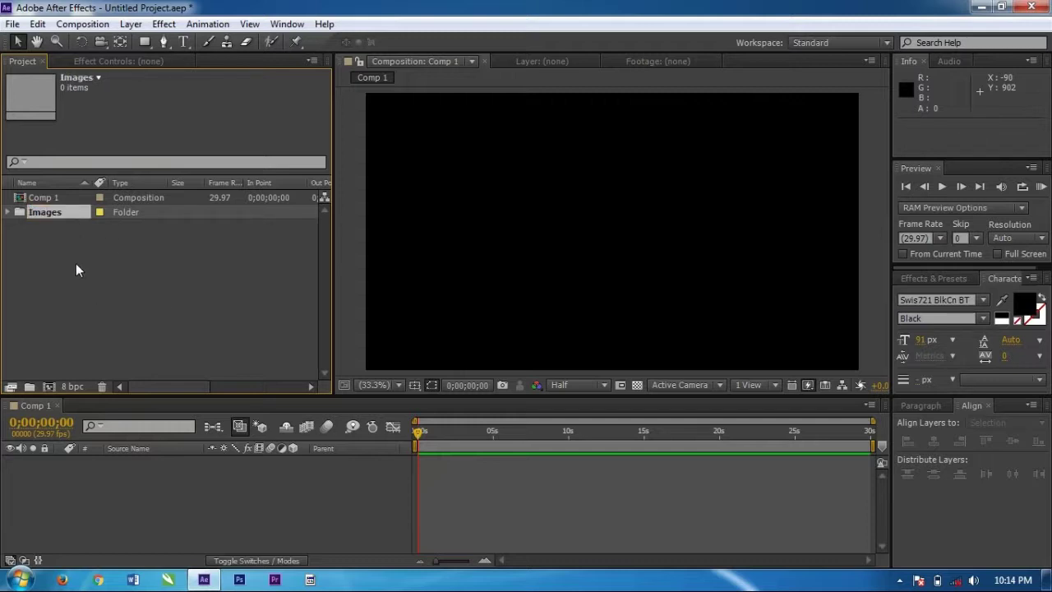
click(76, 267)
Add a second project folder named Video
right_click(75, 267)
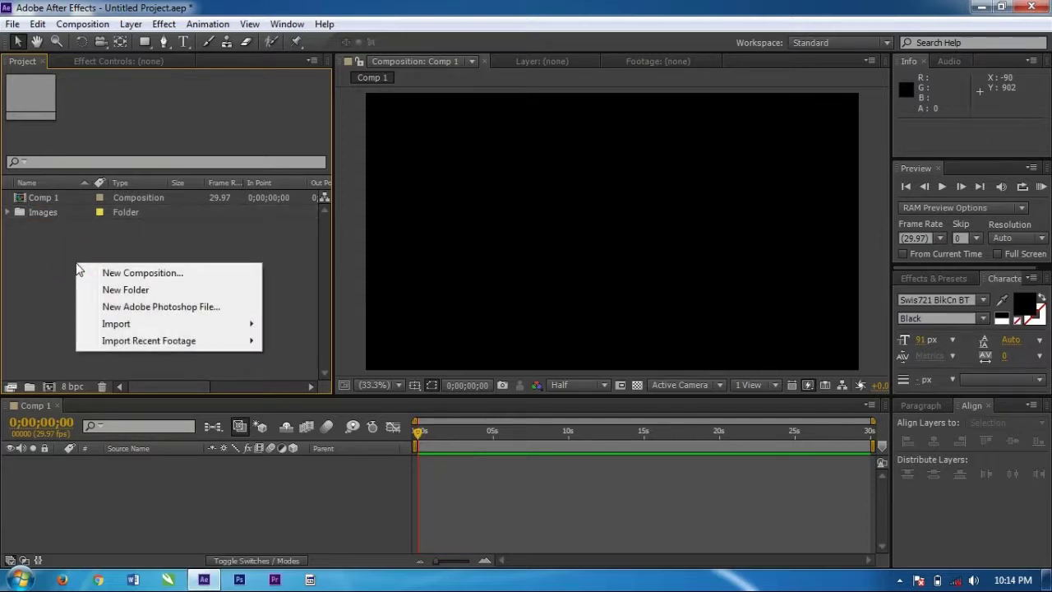
click(125, 291)
text(A)
key(BackSpace)
text(Video)
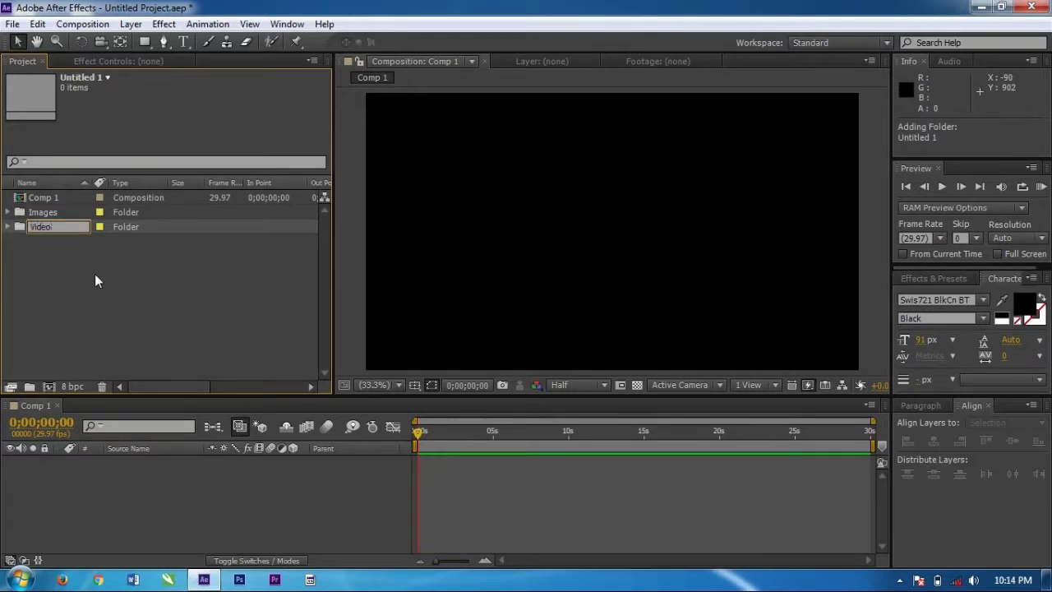
click(93, 255)
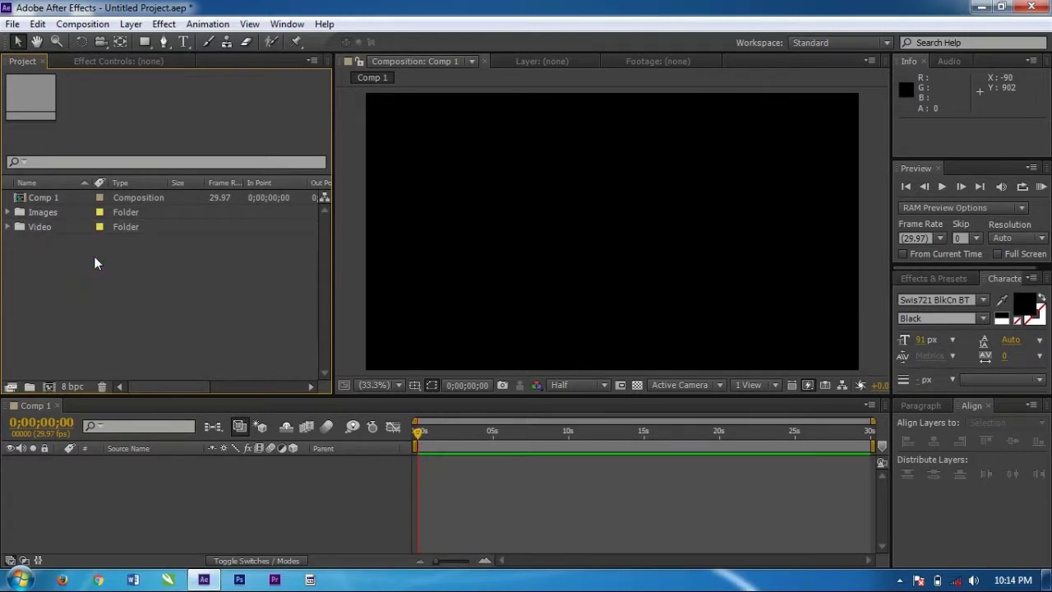
Add a third project folder named Audio and select it as the import target
right_click(94, 256)
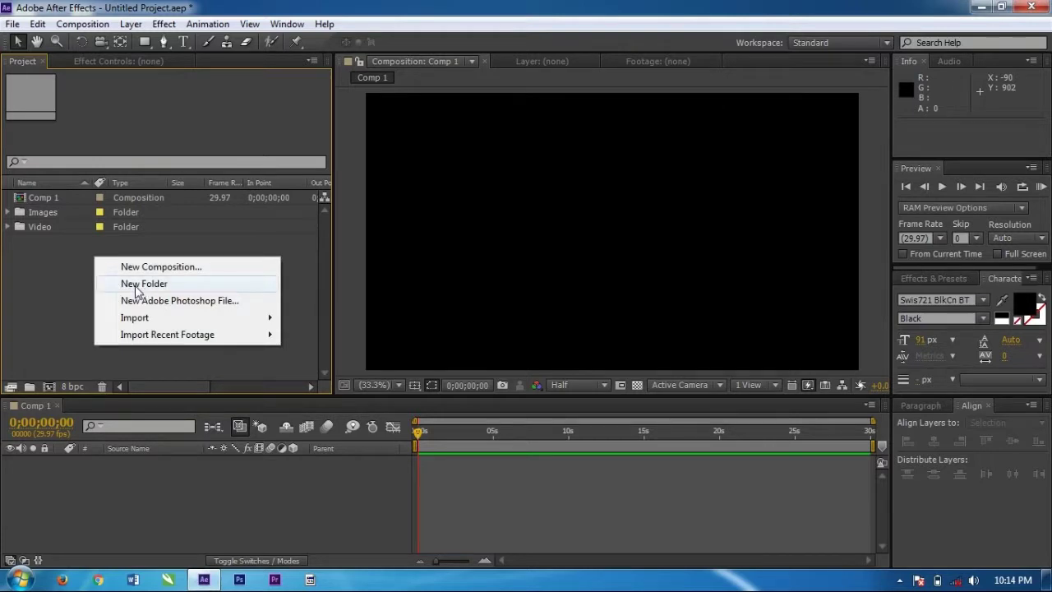
click(134, 285)
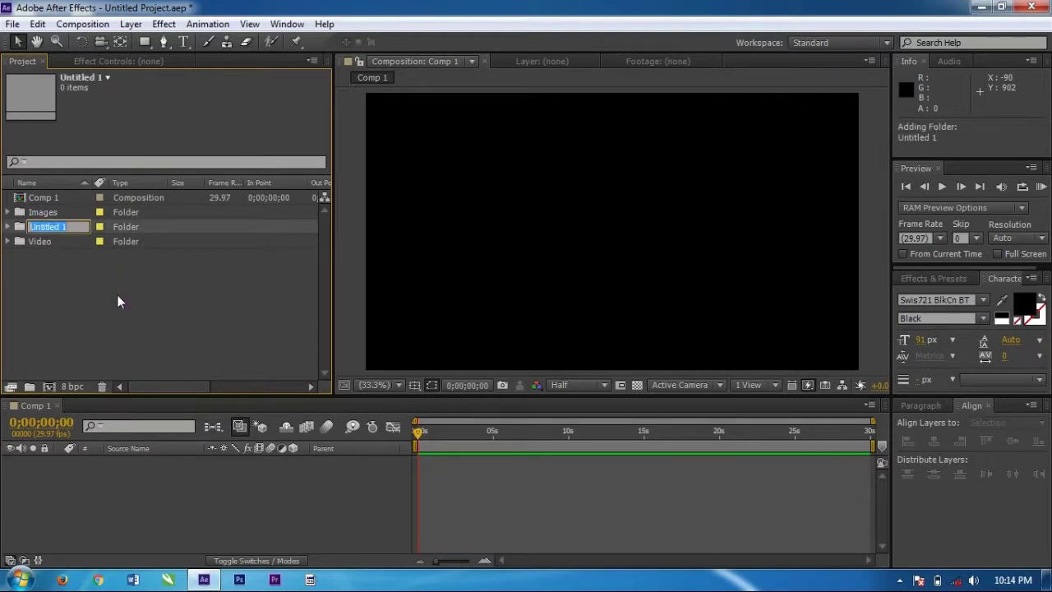
text(Audio)
key(Return)
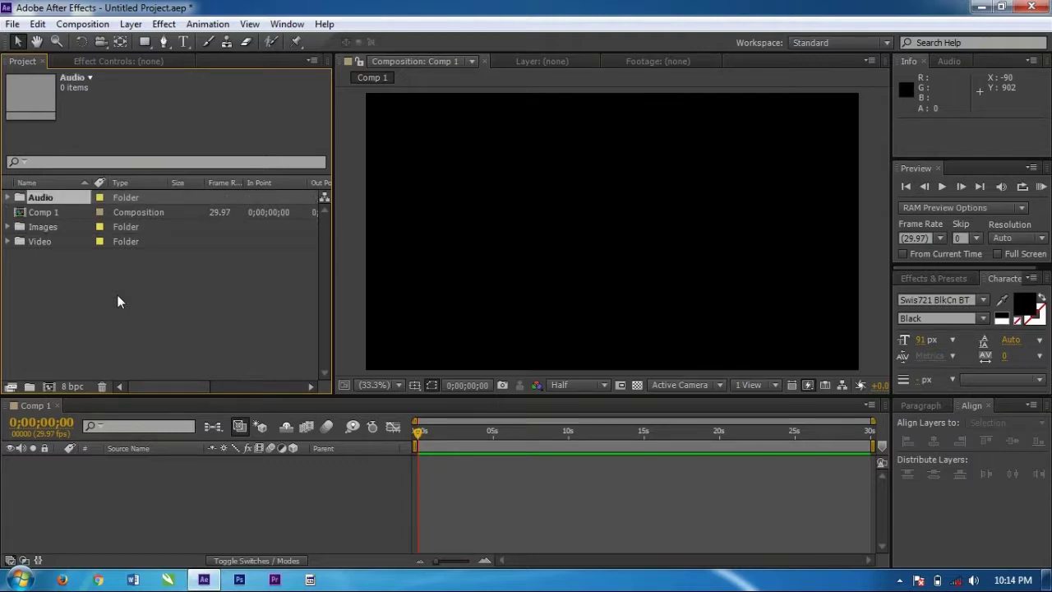
click(117, 295)
click(44, 318)
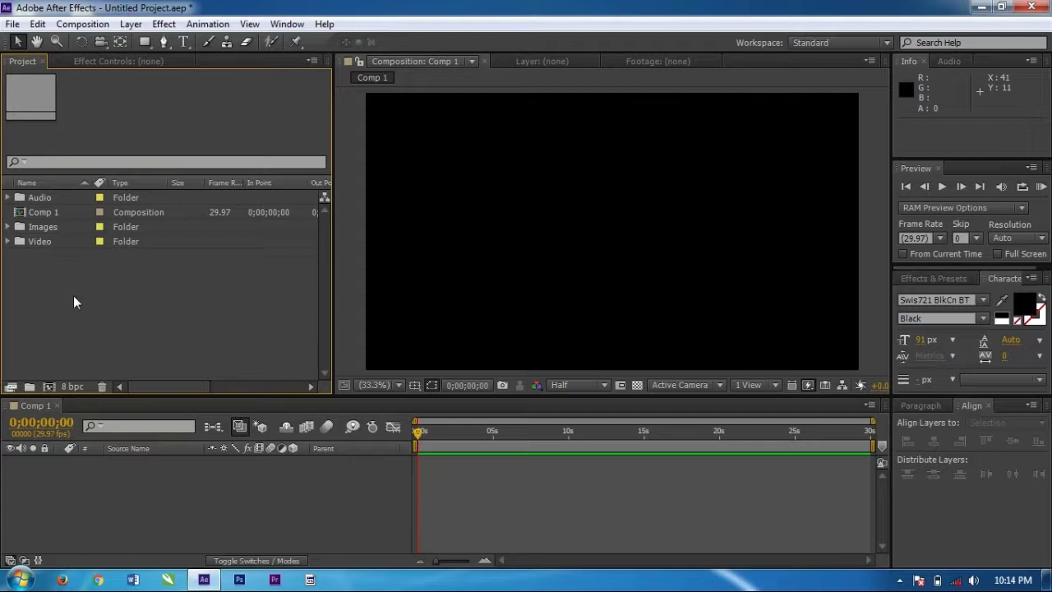
click(33, 199)
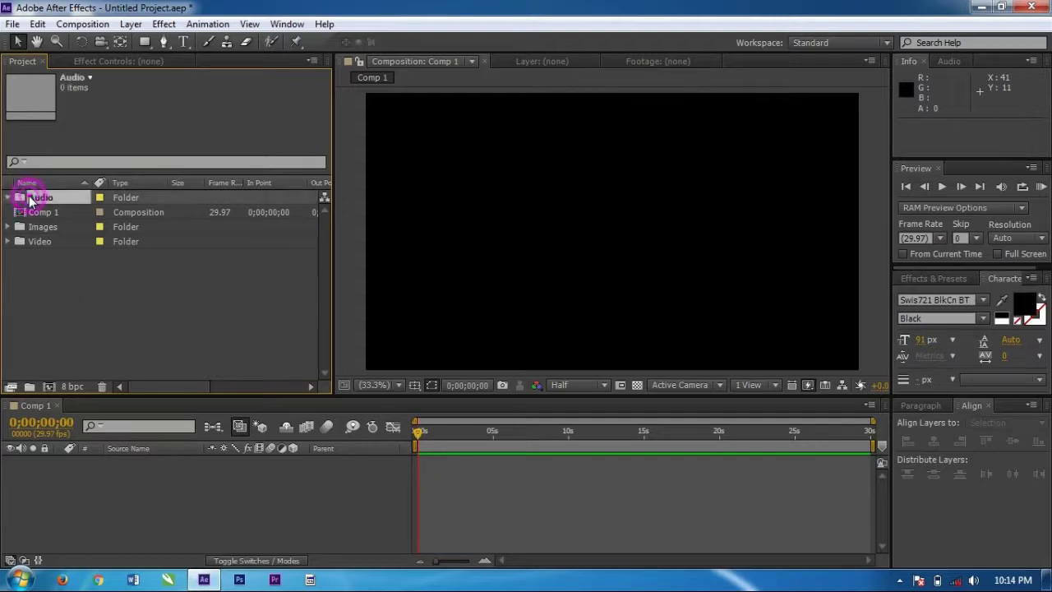
Import all seven MP3 files from the AE > Audio source folder
click(37, 199)
click(8, 198)
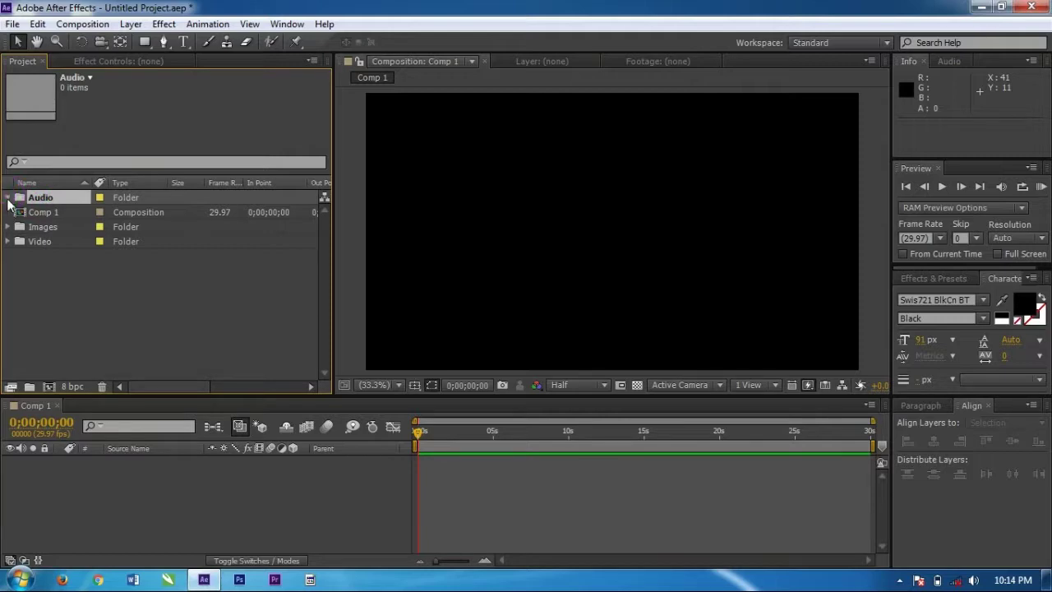
double_click(138, 321)
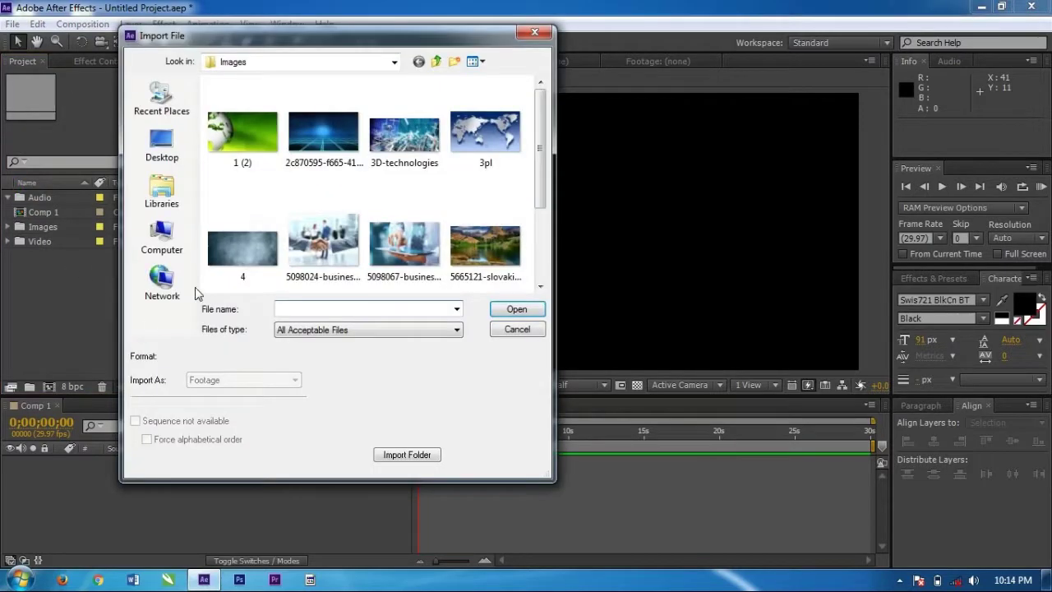
click(434, 63)
double_click(234, 102)
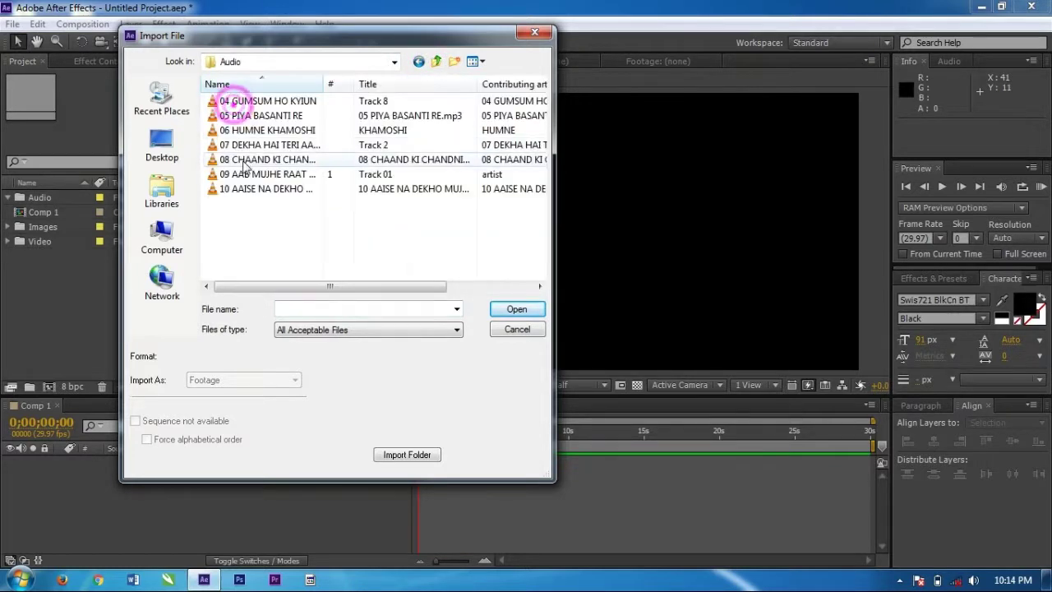
key(ctrl+a)
click(518, 310)
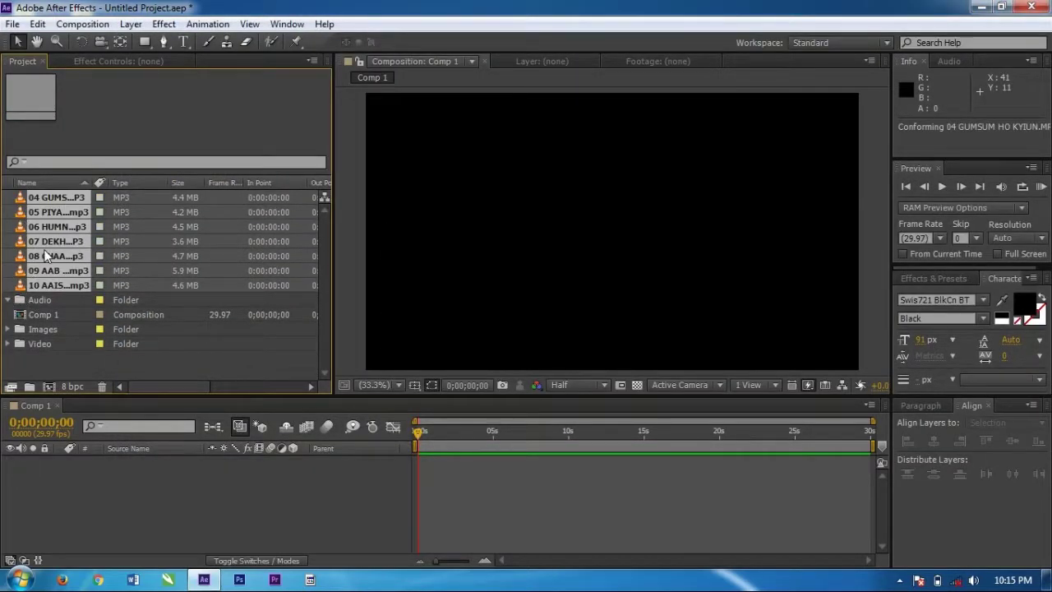
Move the seven imported MP3s (tracks 04 to 10) into the Audio folder and check them
drag(46, 285, 34, 300)
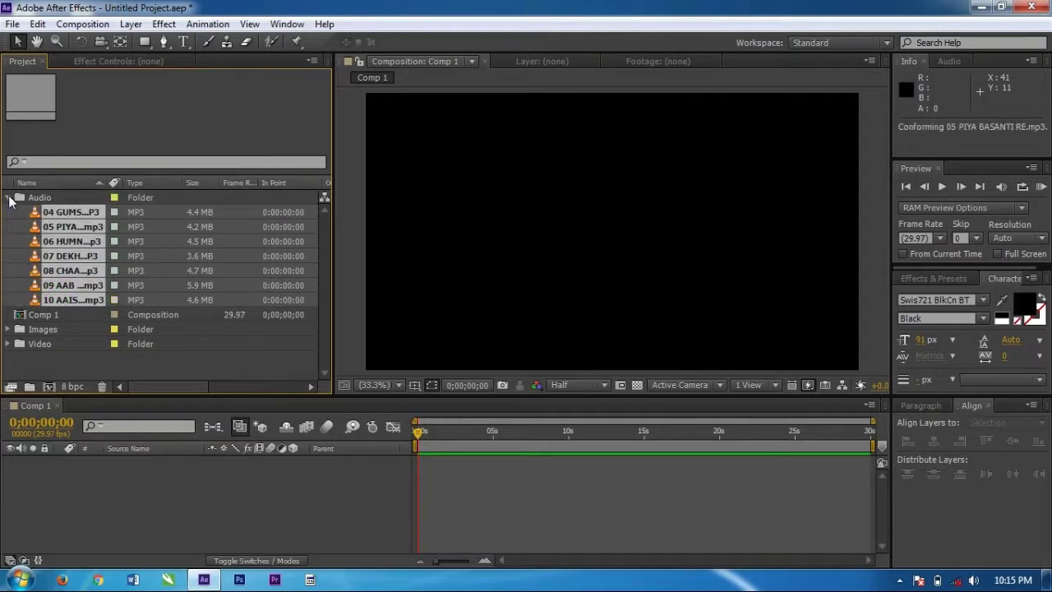
click(9, 197)
click(33, 197)
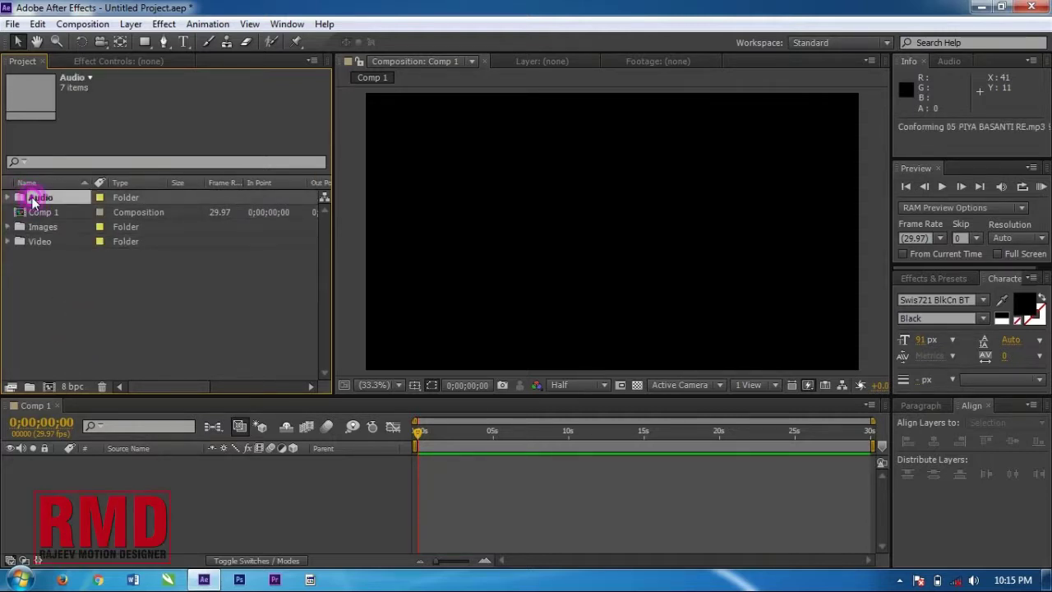
double_click(33, 199)
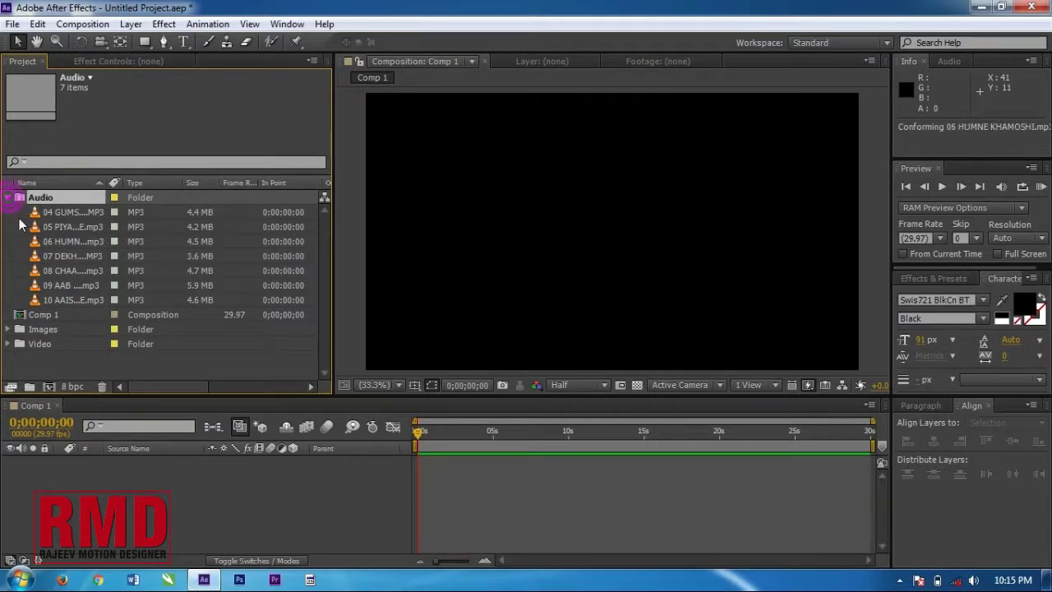
click(9, 198)
click(74, 326)
Import all ten image files from the AE > Images source folder
click(37, 225)
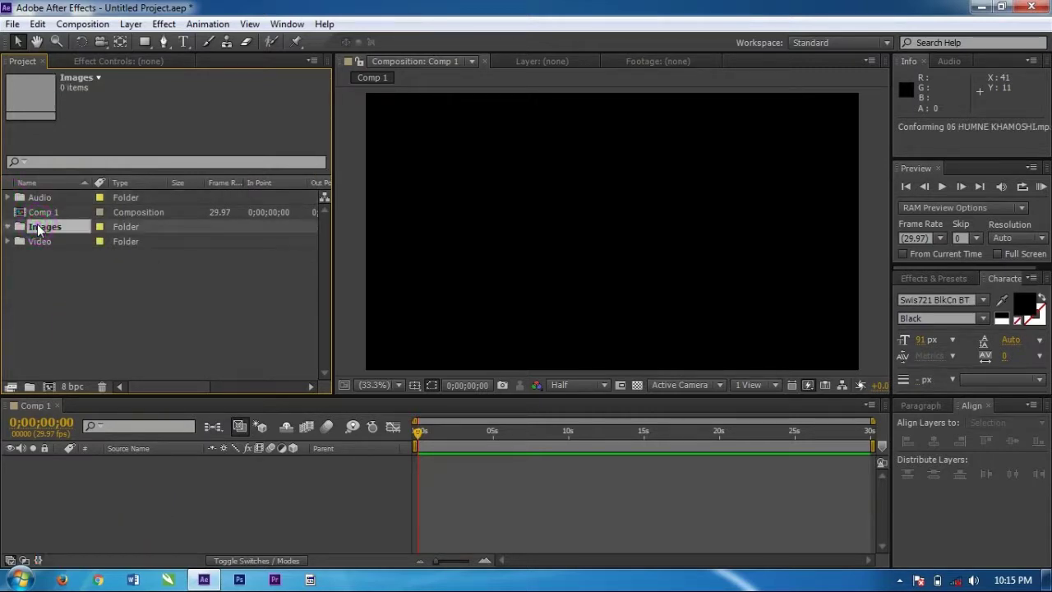
double_click(55, 291)
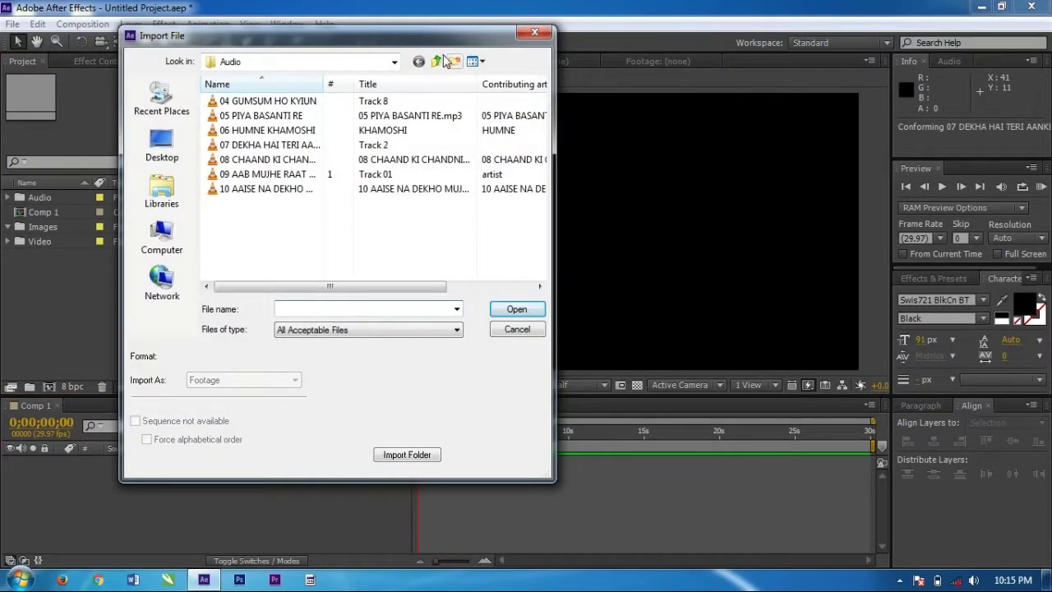
click(436, 62)
double_click(258, 110)
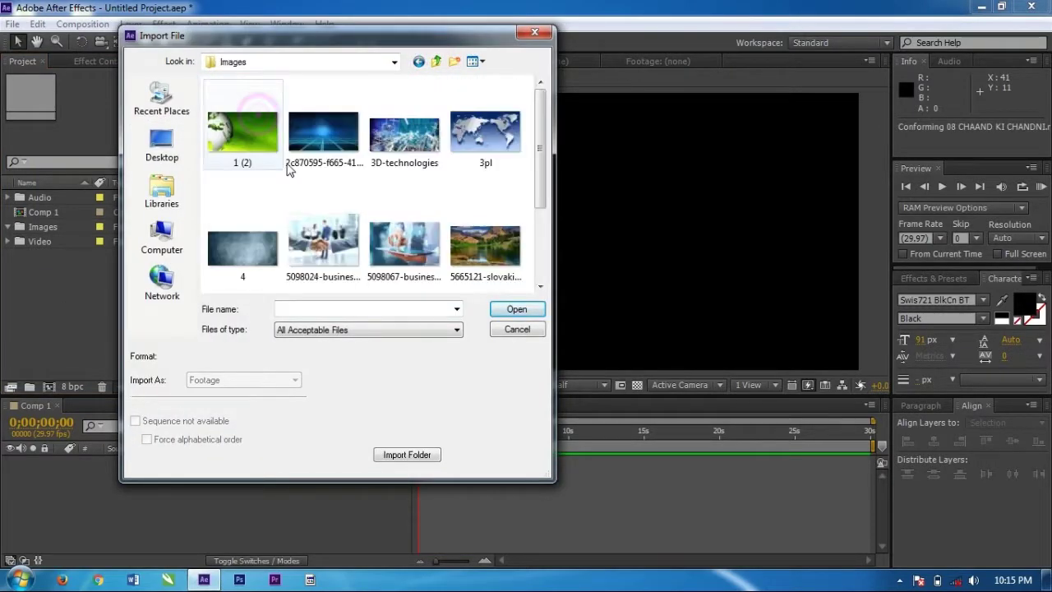
key(ctrl+a)
click(515, 309)
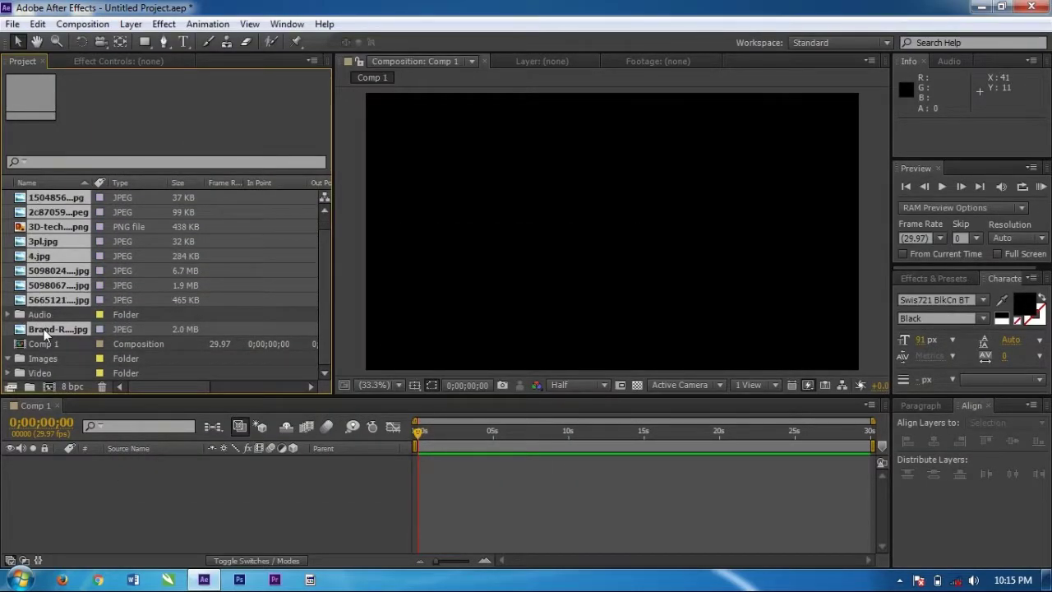
Move the ten imported images into the Images folder and verify its contents
drag(52, 329, 46, 359)
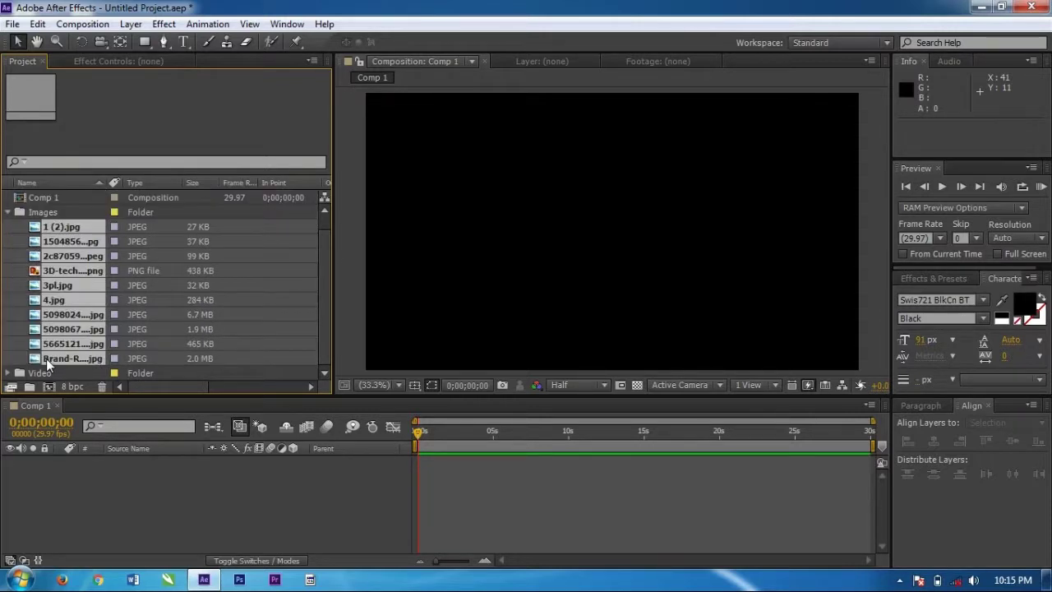
click(7, 220)
click(63, 299)
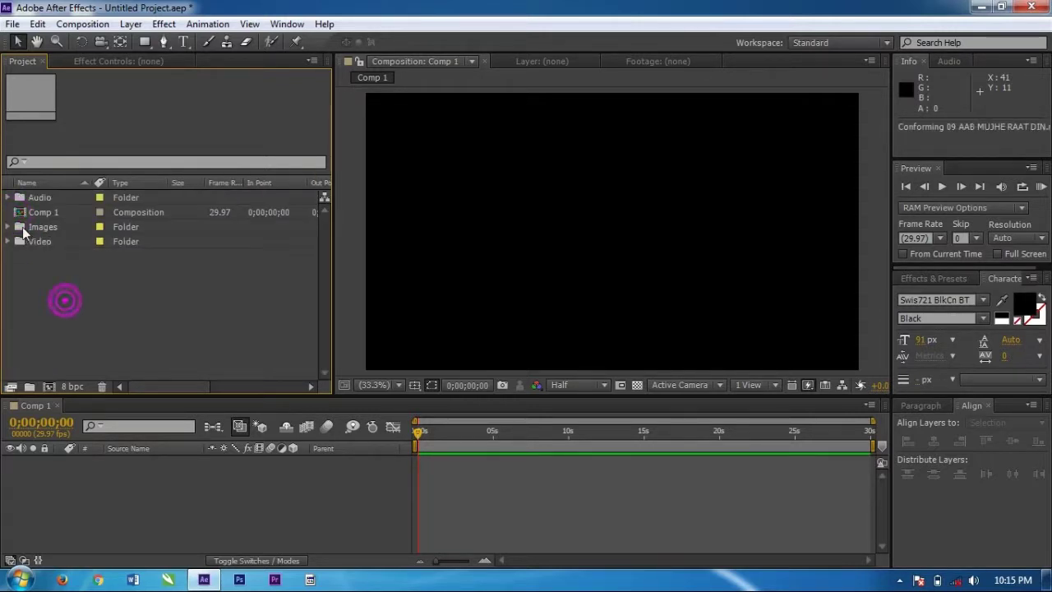
click(45, 229)
double_click(45, 229)
scroll(66, 275, down, 1)
scroll(49, 247, up, 1)
click(10, 227)
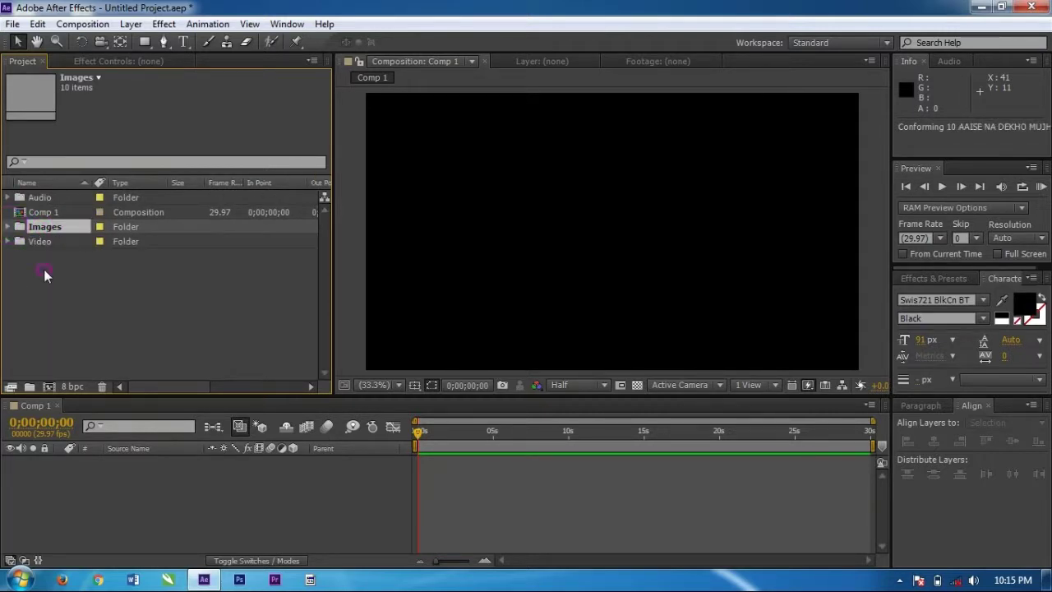
click(43, 273)
click(35, 243)
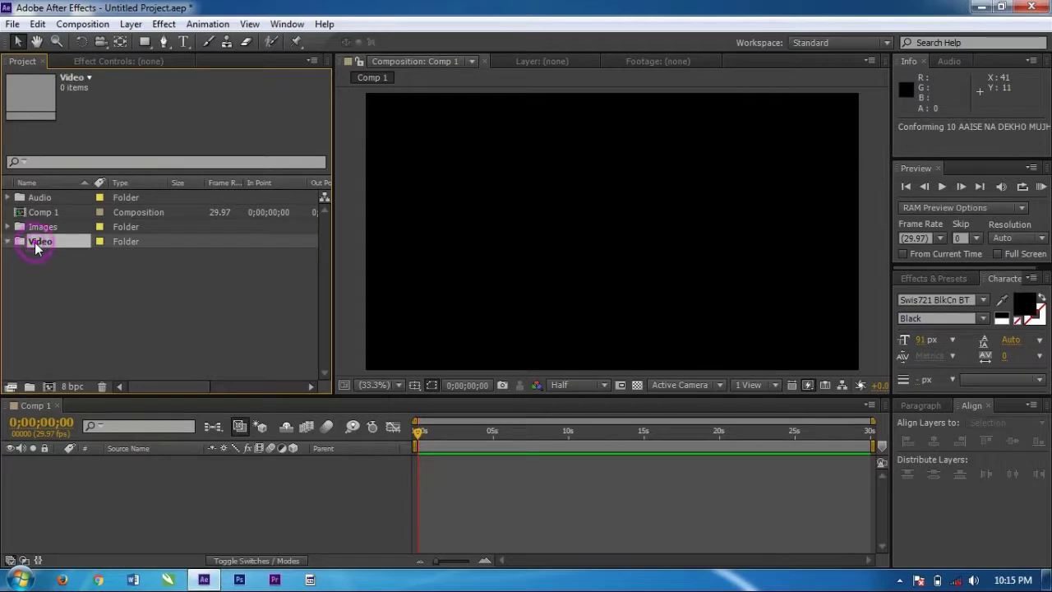
Import all five clips, two AVI and three MP4, from the AE > Video source folder
double_click(98, 309)
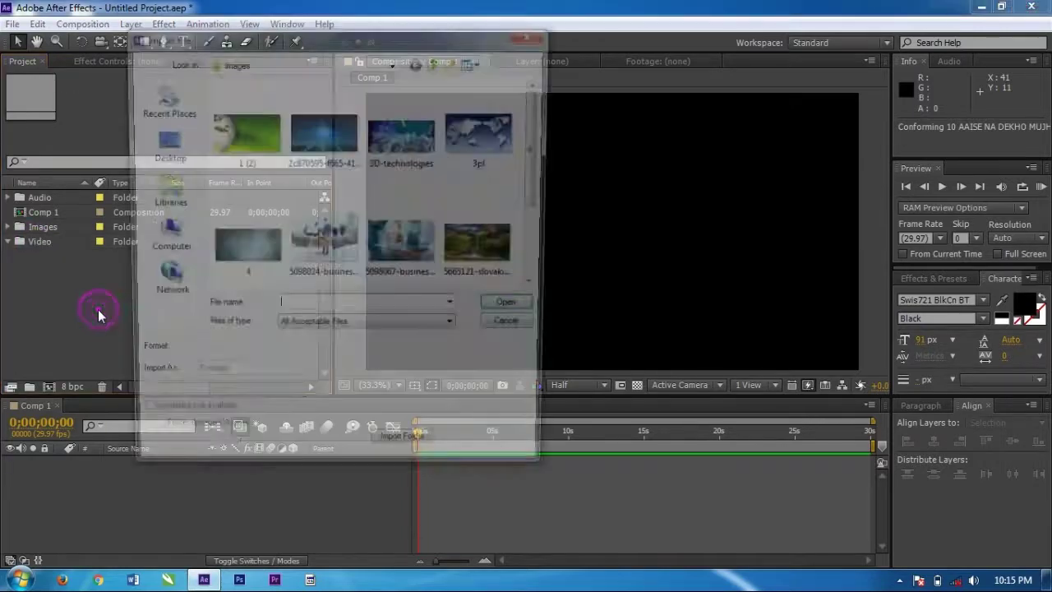
click(435, 62)
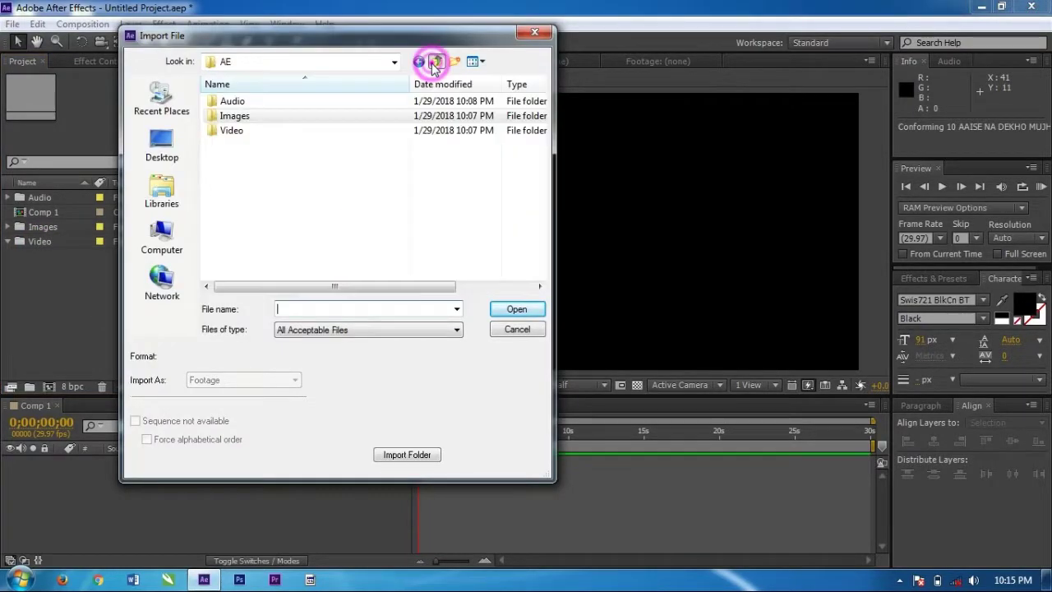
double_click(252, 135)
key(ctrl+a)
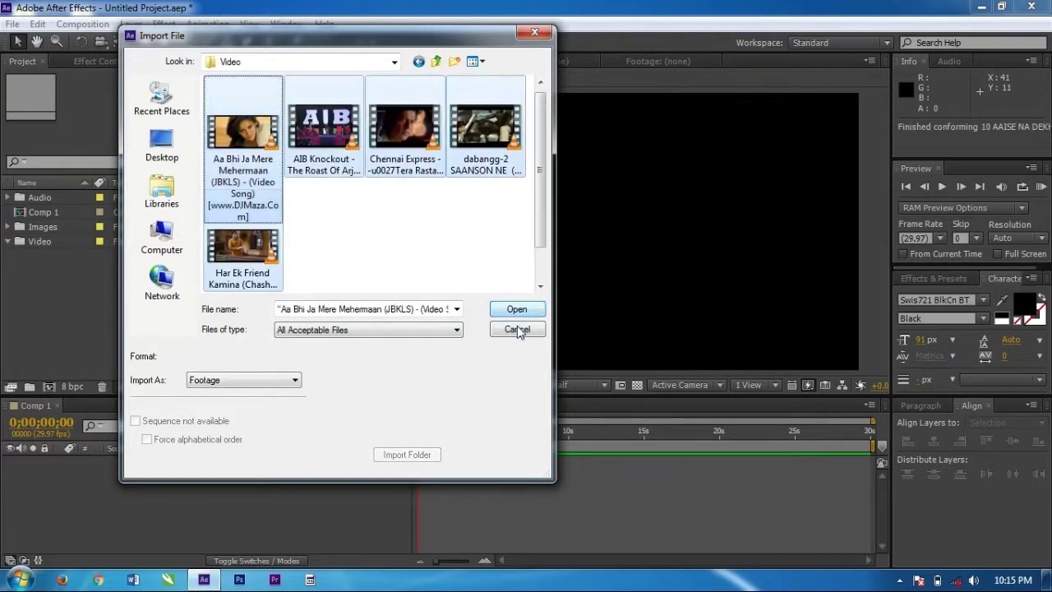
click(518, 310)
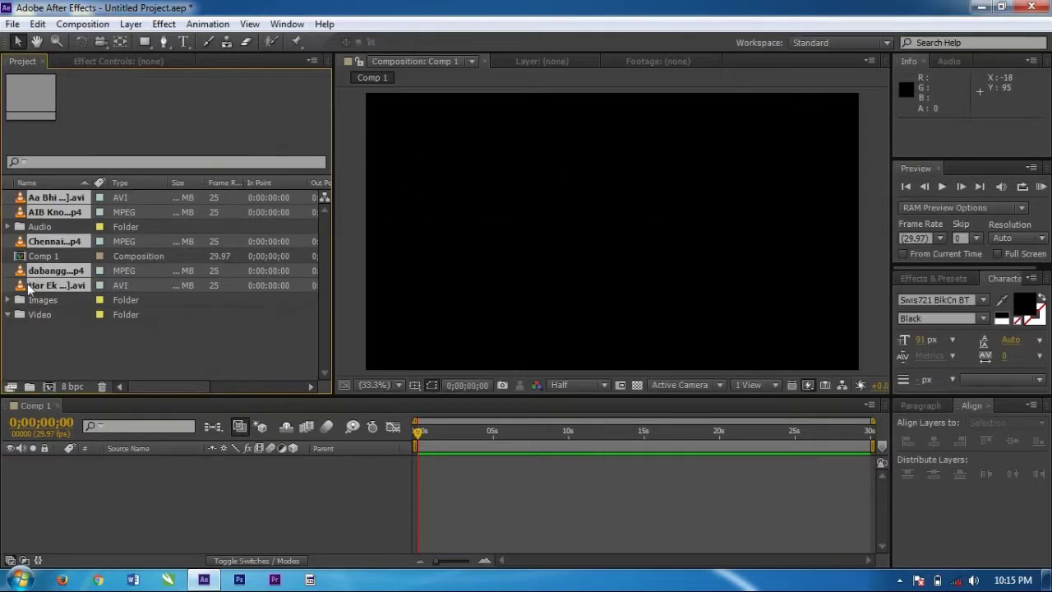
Move the five clips into the Video folder and dismiss the audio conforming warning
mouse_move(29, 287)
mouse_down()
mouse_move(33, 327)
mouse_move(39, 315)
mouse_up()
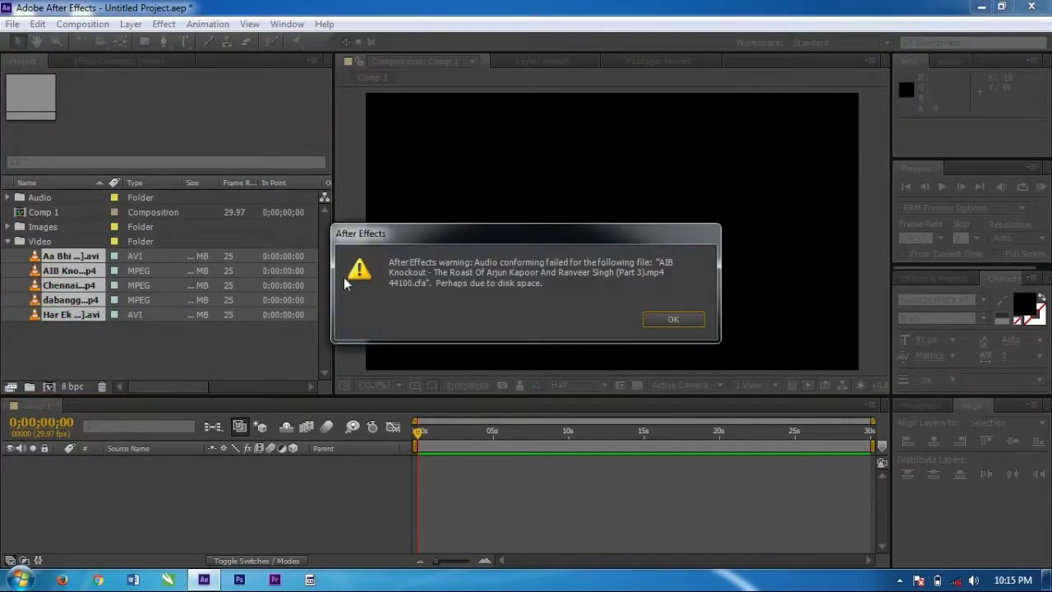
click(674, 323)
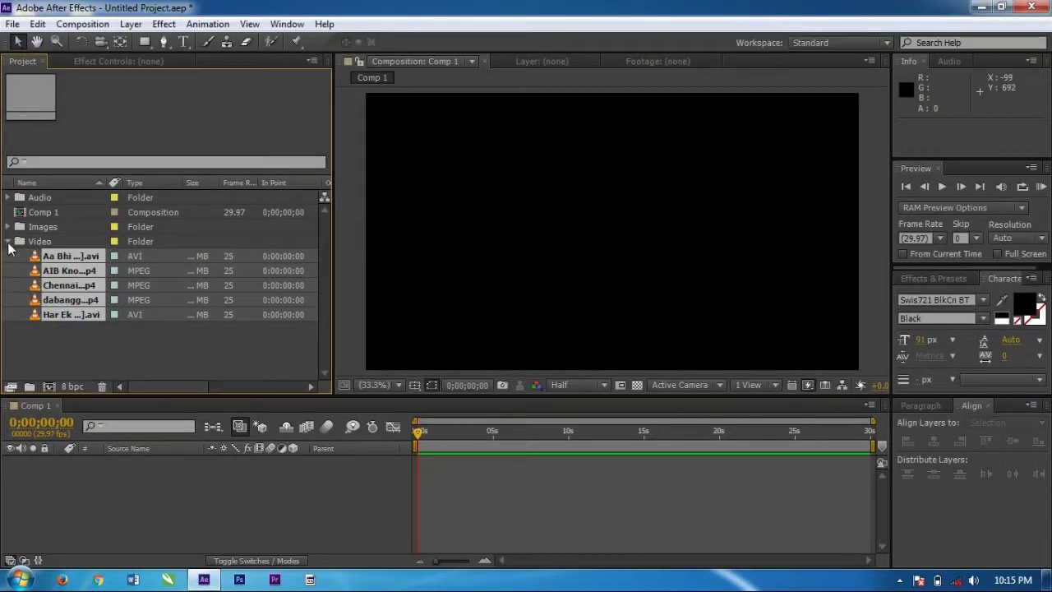
click(9, 241)
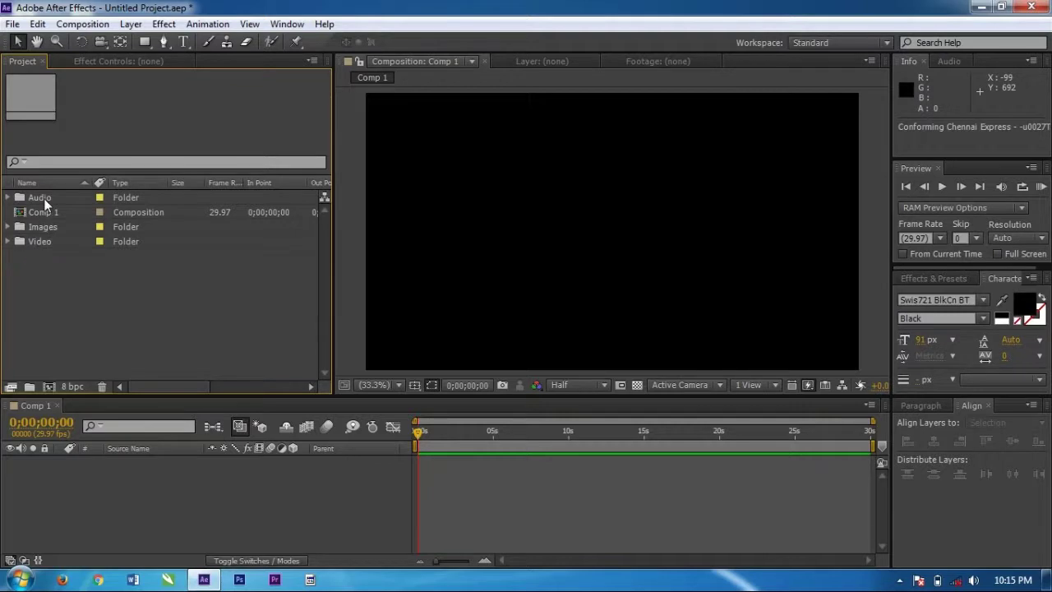
double_click(43, 198)
click(9, 198)
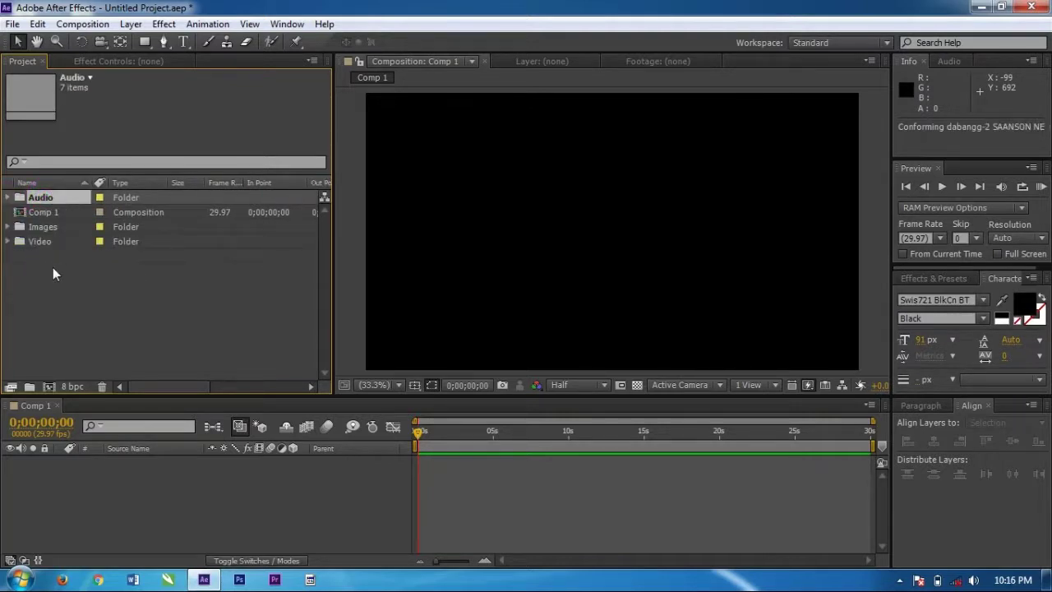
click(58, 273)
click(9, 226)
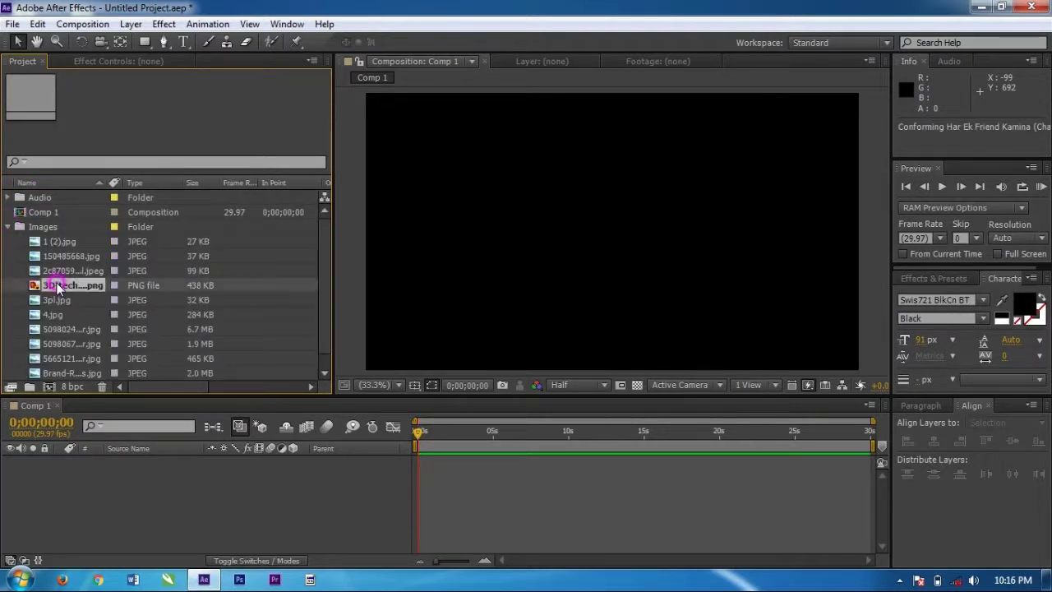
click(18, 227)
click(8, 227)
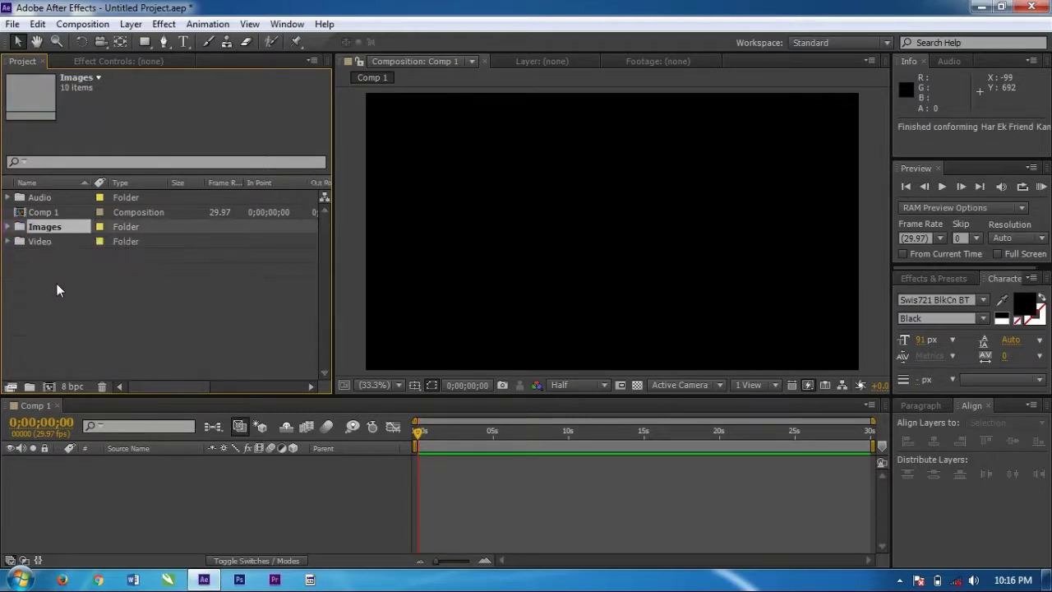
click(56, 284)
click(8, 241)
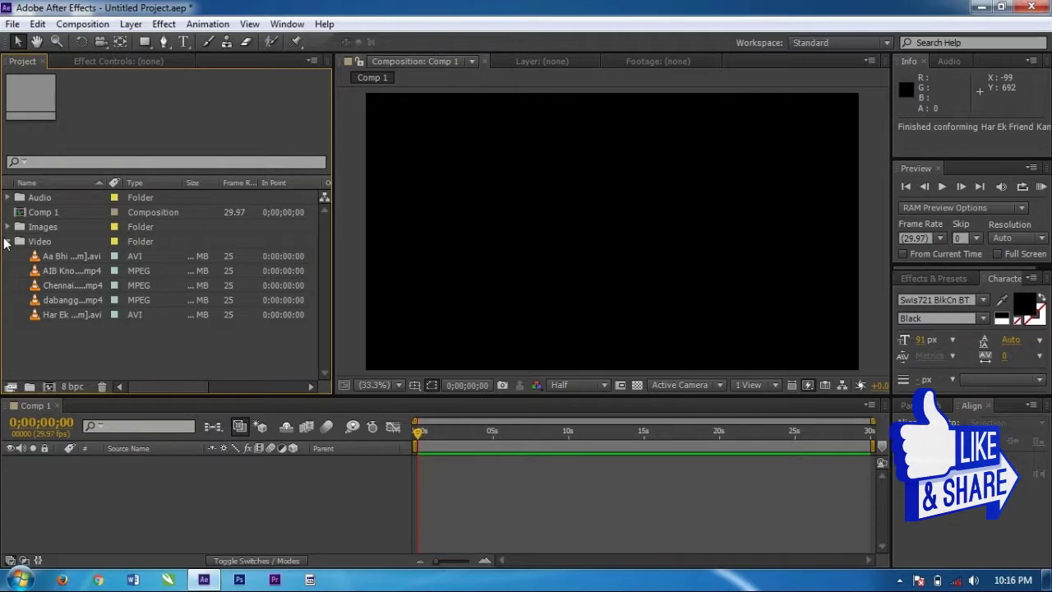
click(8, 241)
double_click(68, 319)
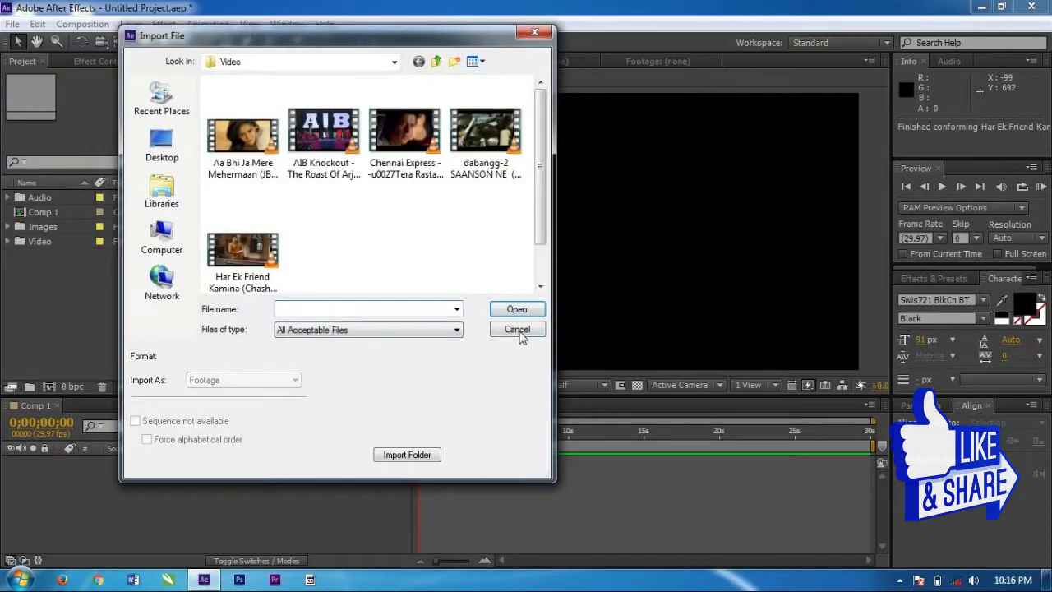
click(521, 336)
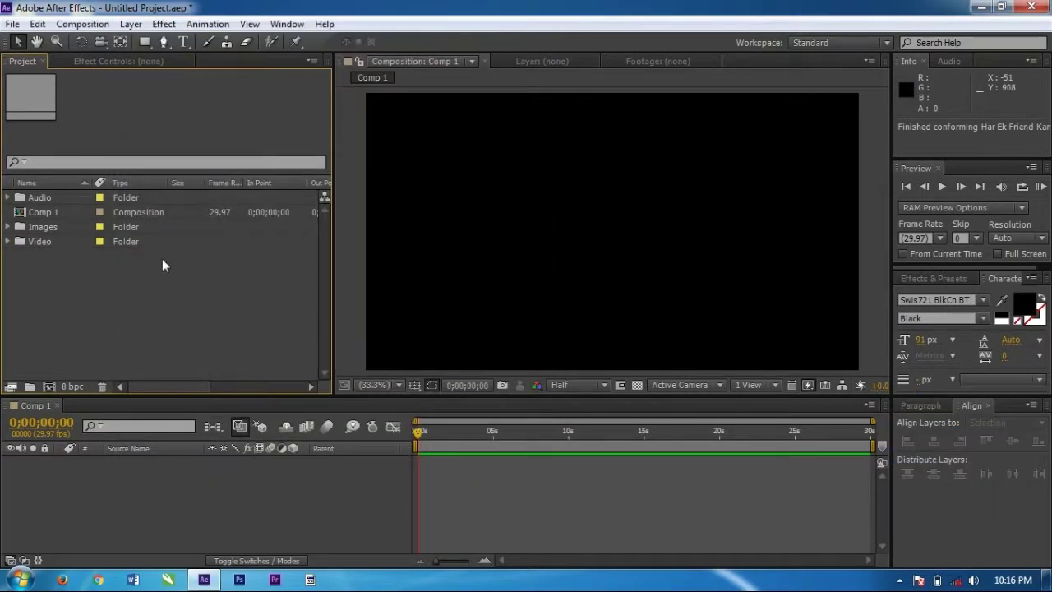